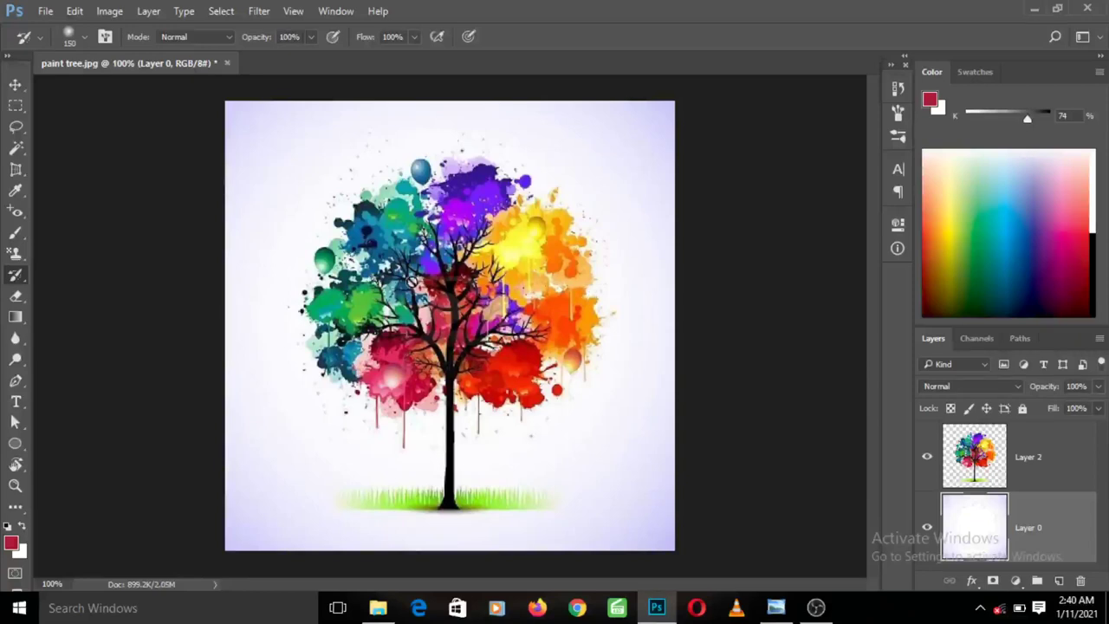
Step: Examine the tool variants grouped with the History Brush and the Eraser
right_click(17, 278)
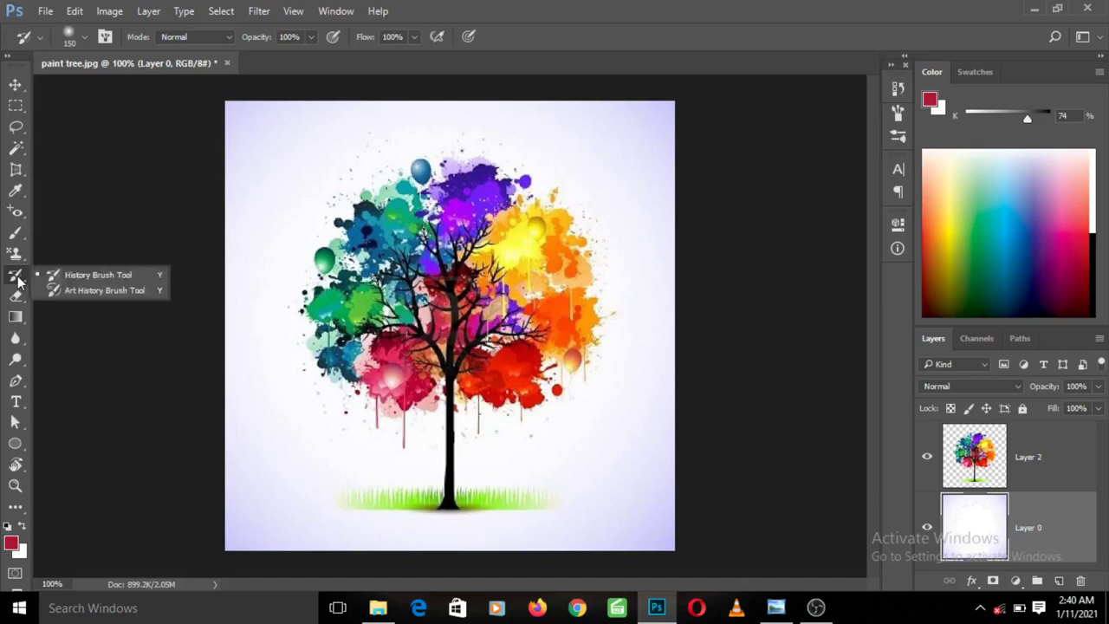
click(18, 278)
click(17, 298)
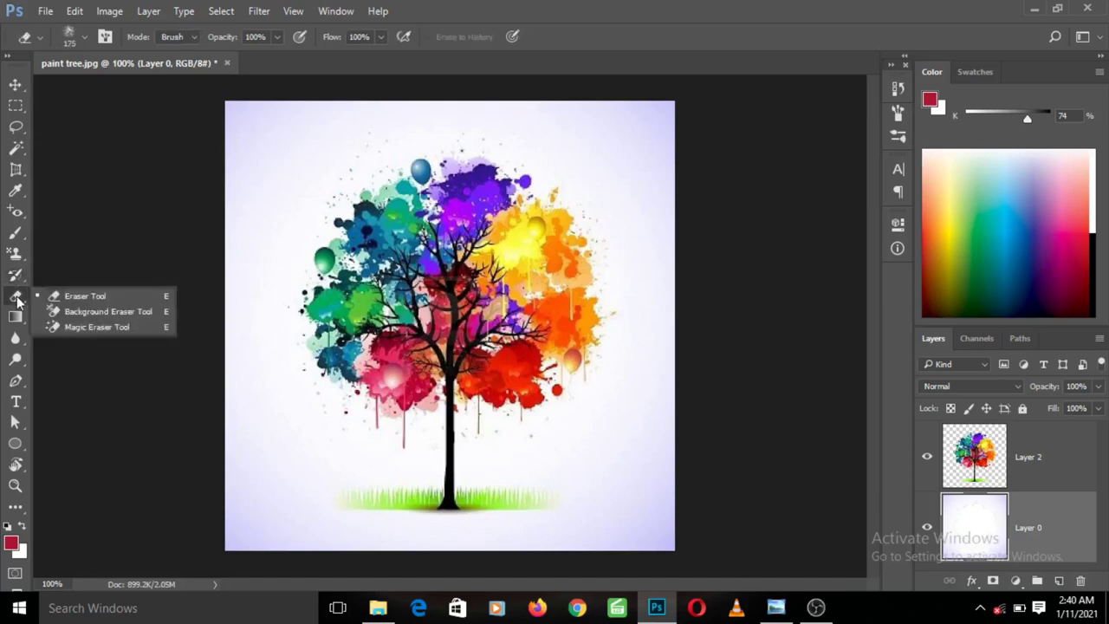
click(17, 298)
right_click(17, 298)
click(21, 279)
right_click(22, 279)
click(22, 295)
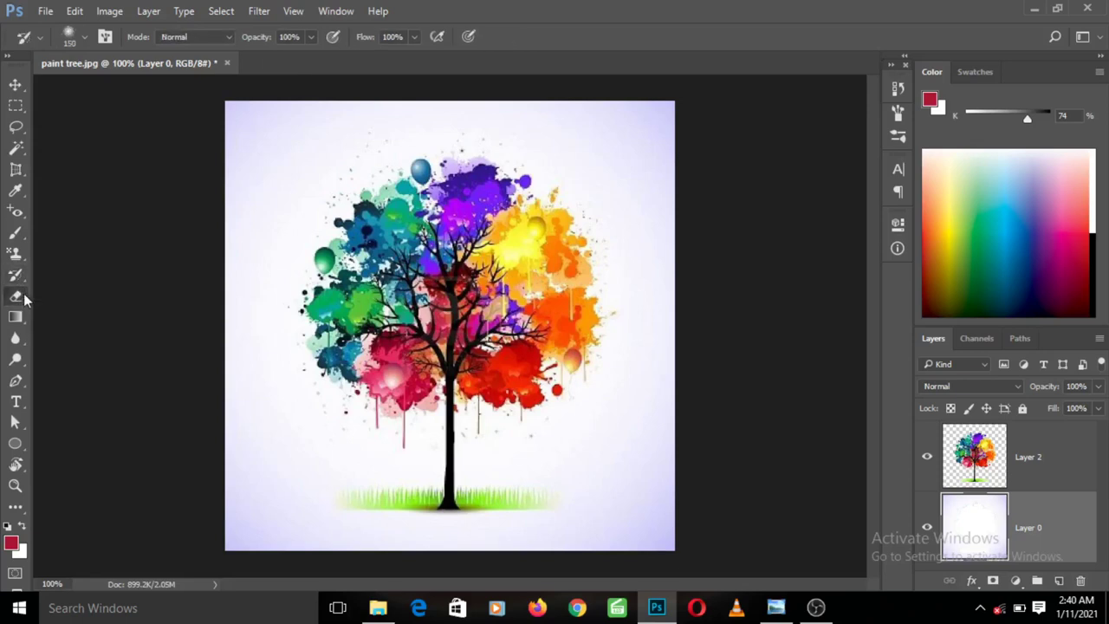
click(18, 298)
right_click(25, 299)
click(26, 299)
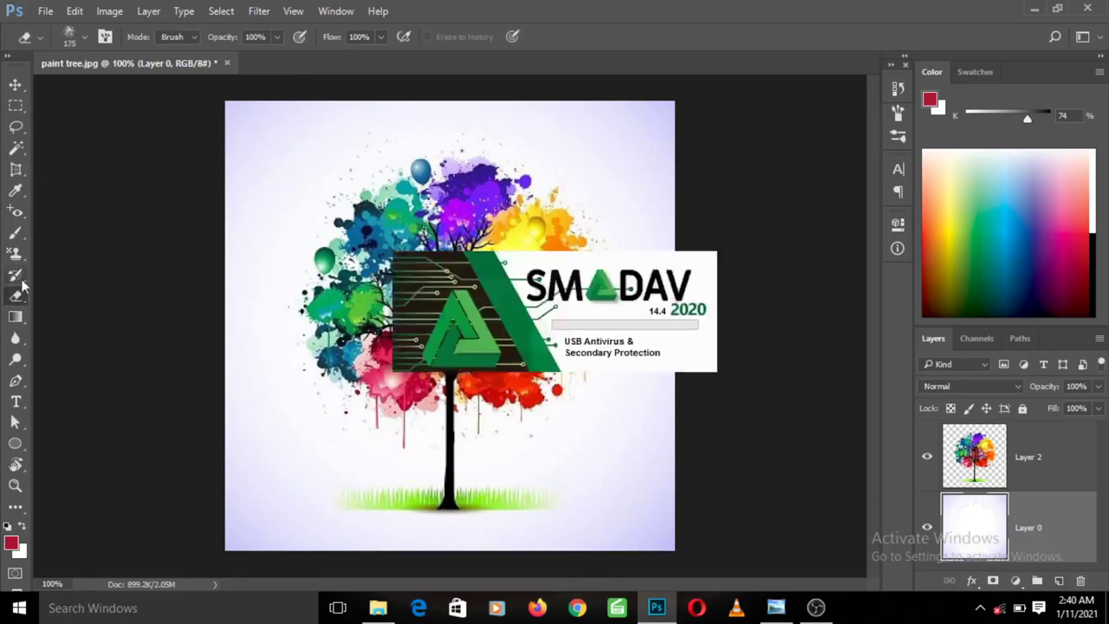
click(17, 276)
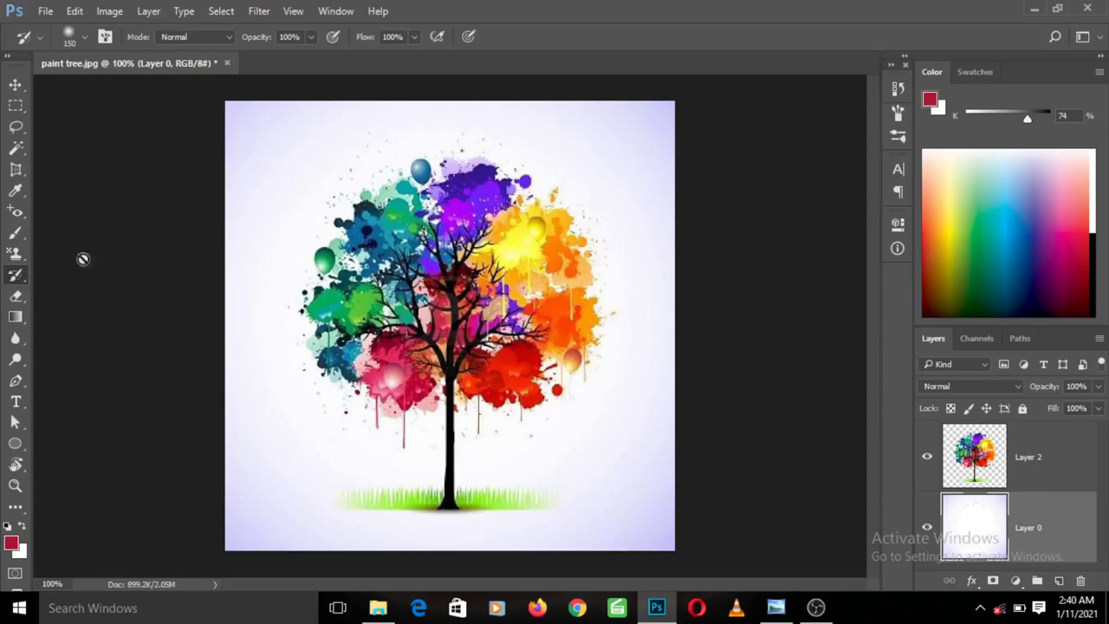
Step: Add a new layer above Layer 0 and brush crimson sampled from the tree over the canvas's lower-left corner
click(16, 234)
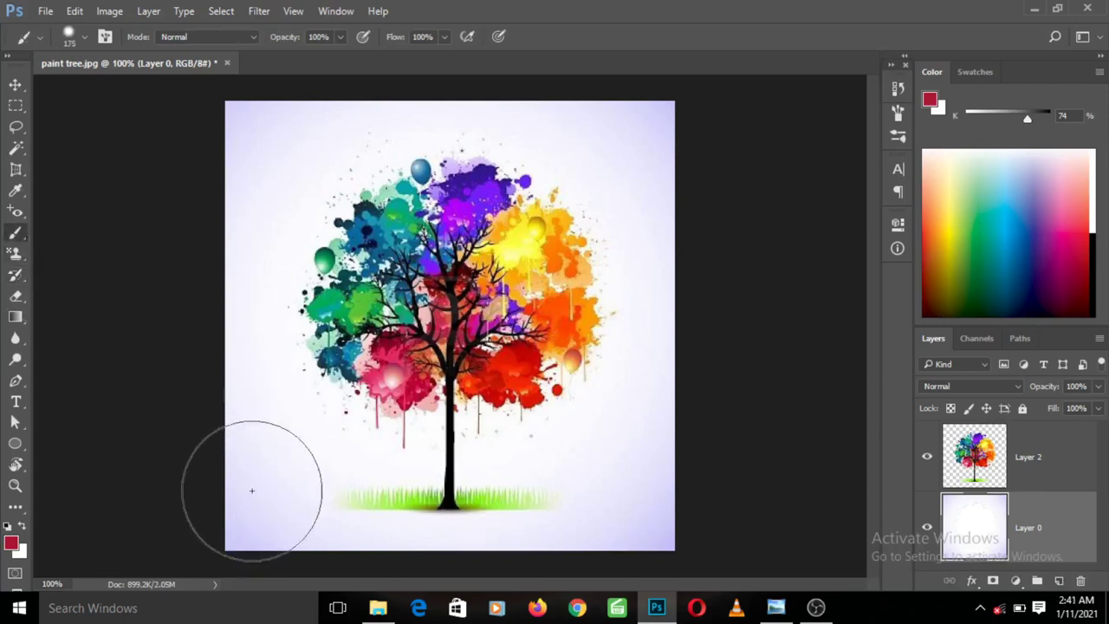
click(1058, 582)
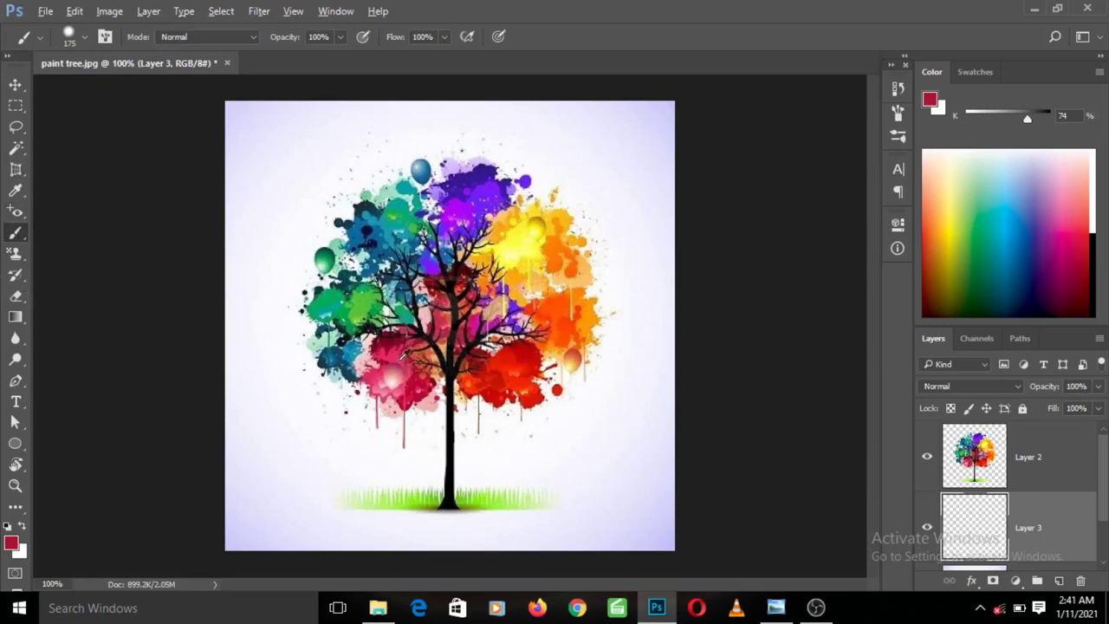
alt+click(419, 381)
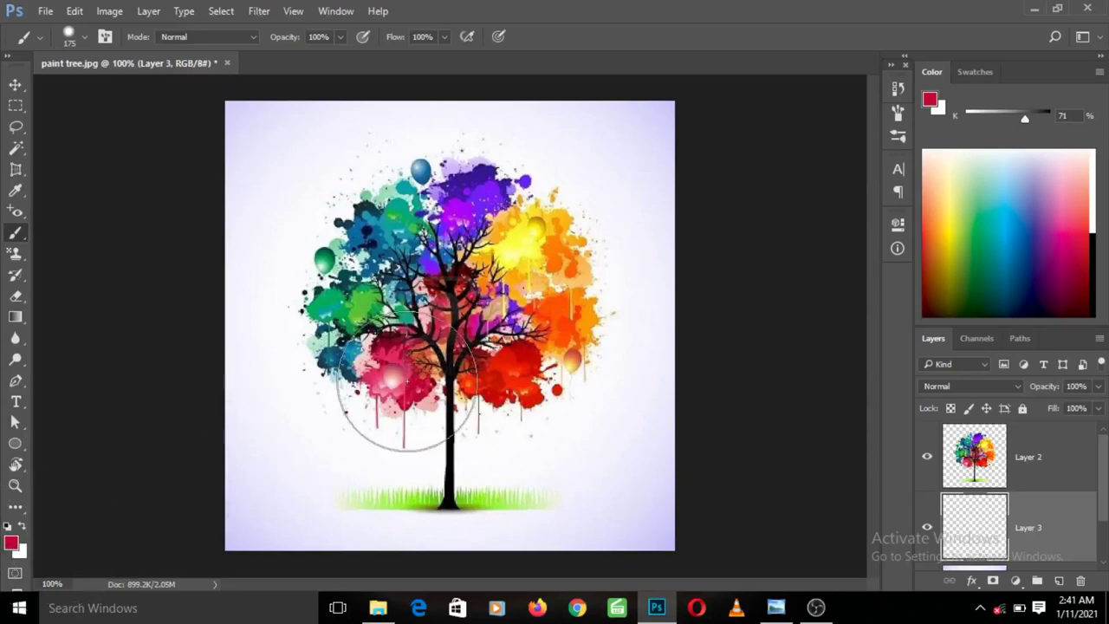
mouse_move(242, 460)
mouse_down()
mouse_move(255, 439)
mouse_move(339, 494)
mouse_move(345, 518)
mouse_up()
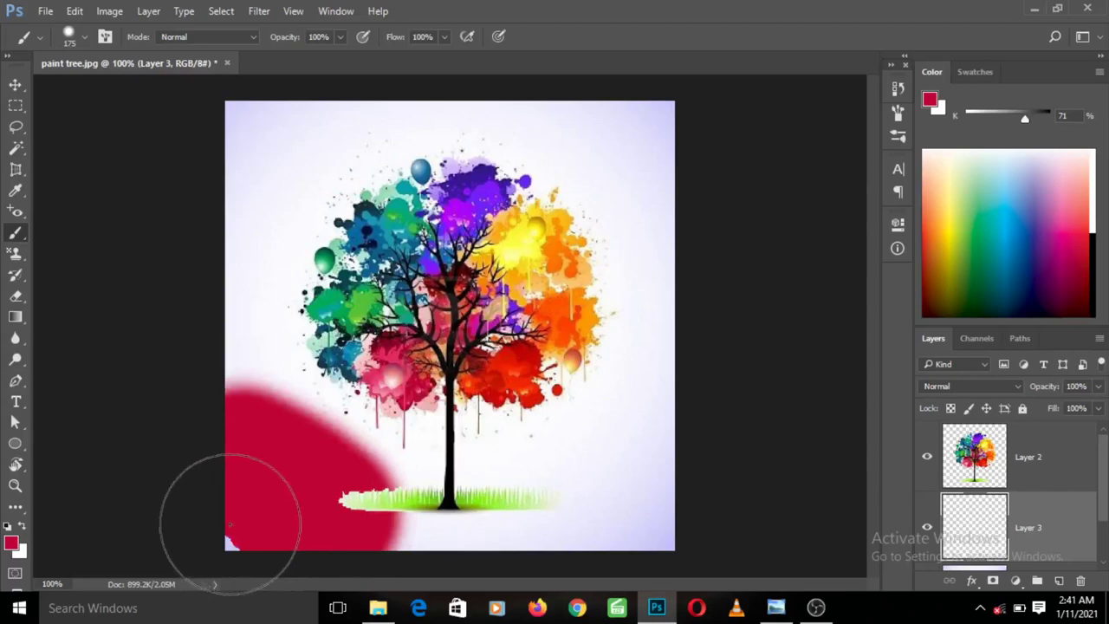
drag(291, 470, 353, 494)
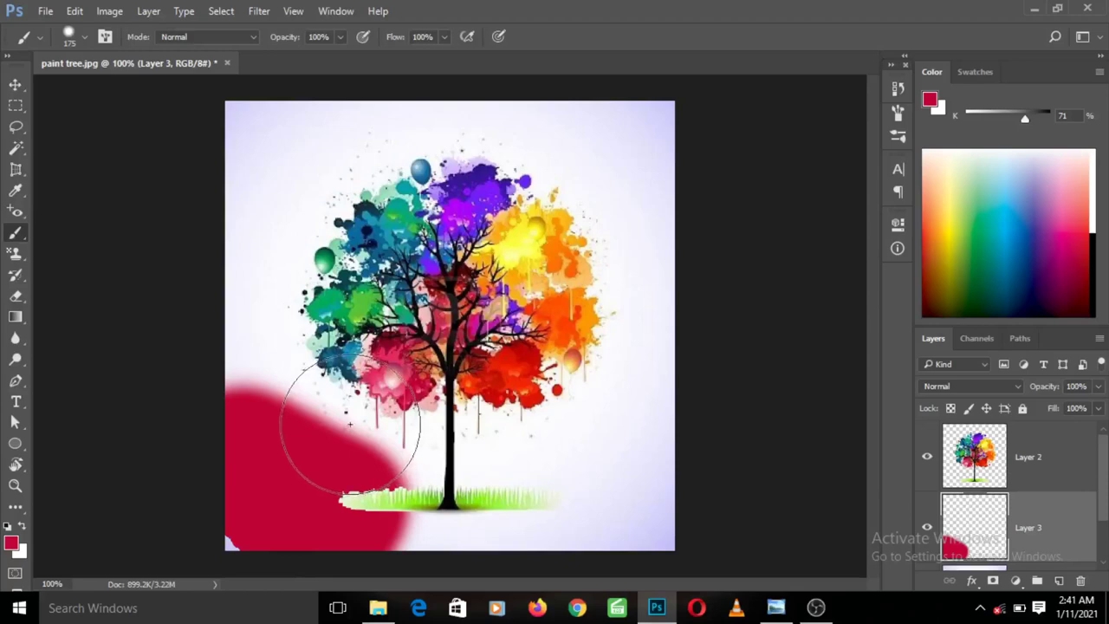
Step: Review the recorded history states and locate History in the list of available windows
click(898, 90)
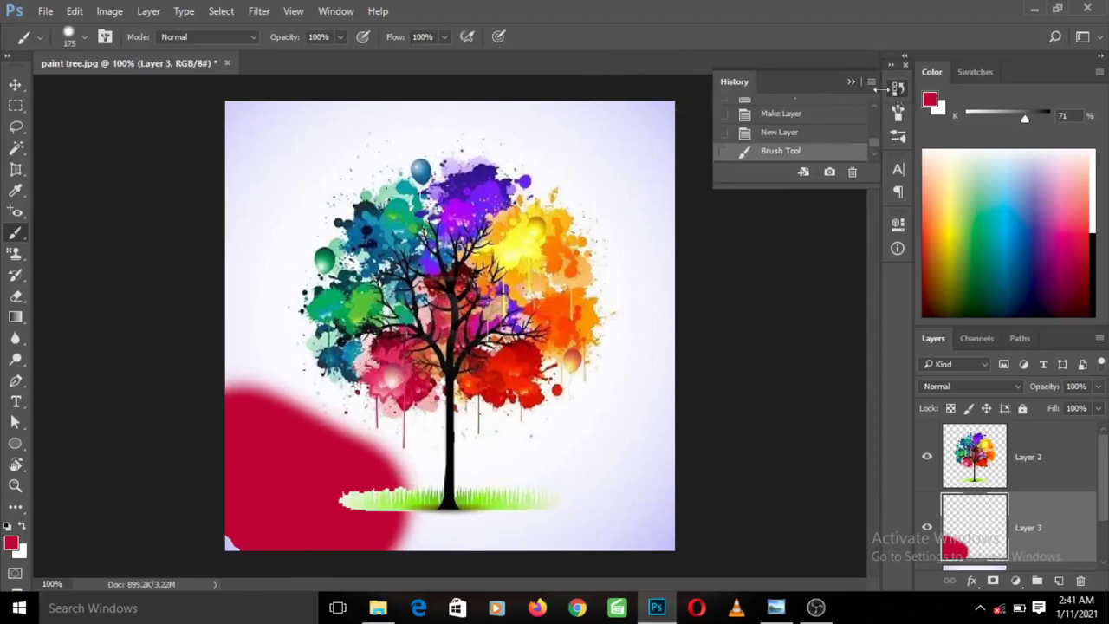
double_click(765, 153)
scroll(873, 149, down, 1)
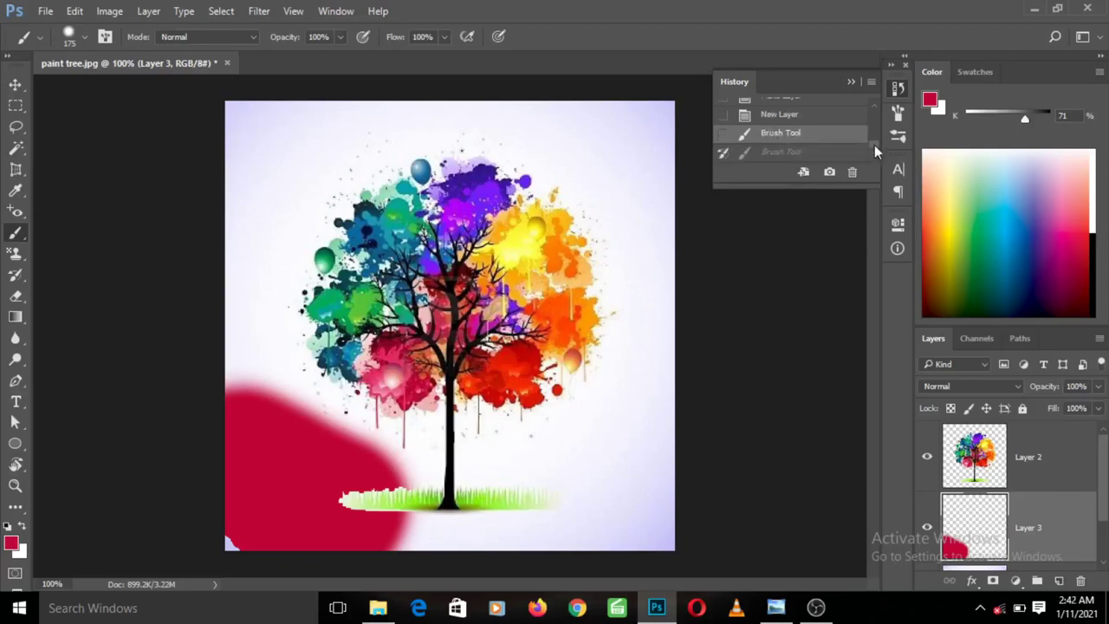
scroll(873, 144, up, 1)
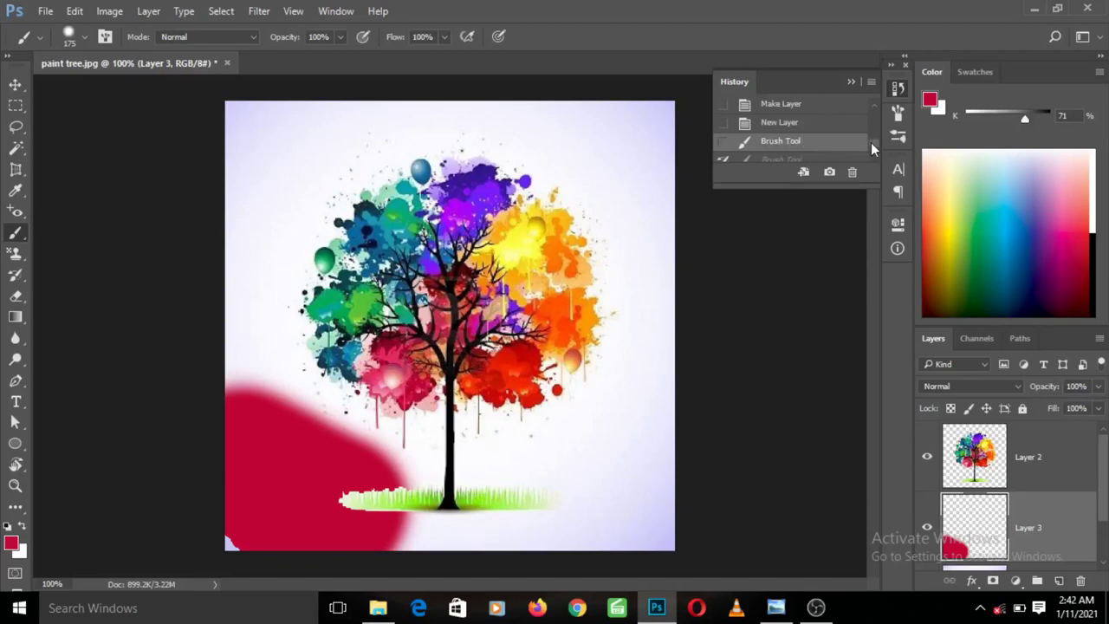
scroll(871, 141, up, 1)
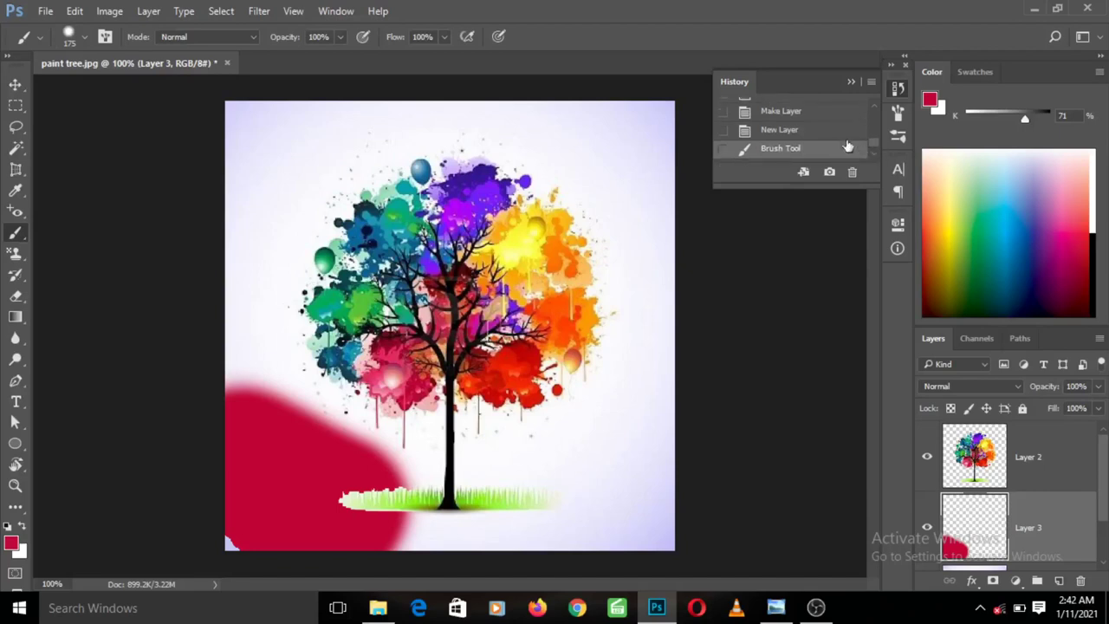
click(848, 82)
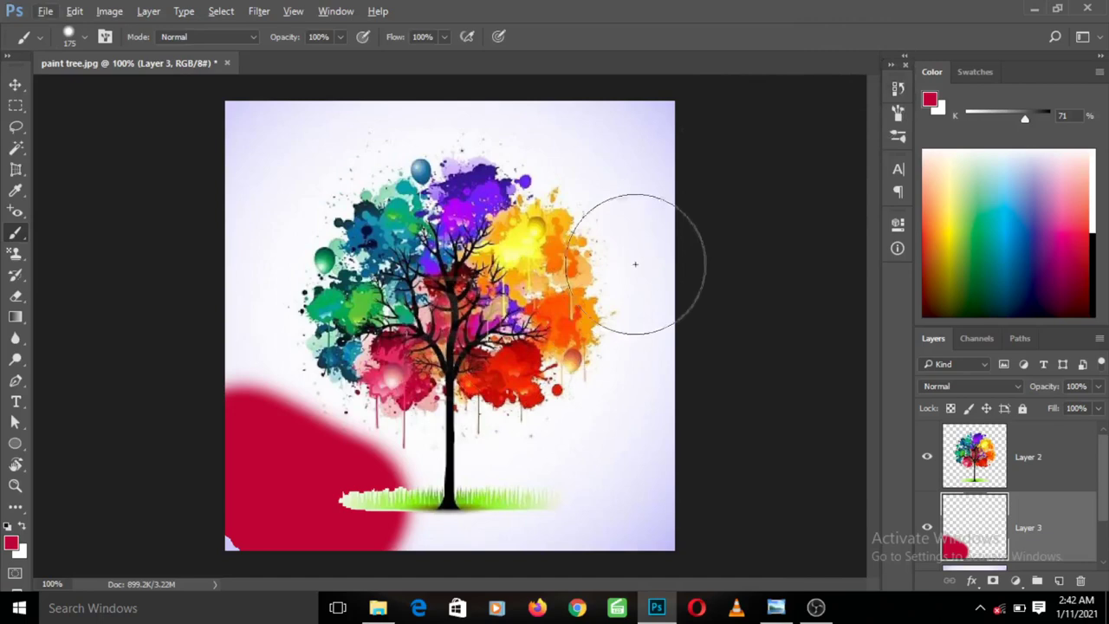
click(896, 90)
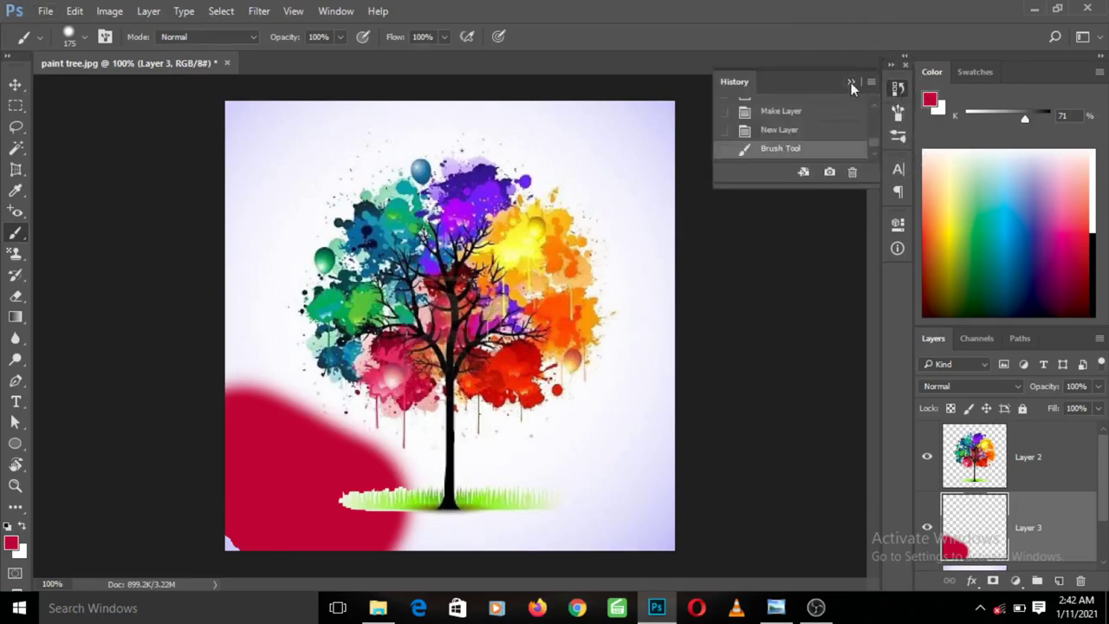
click(849, 83)
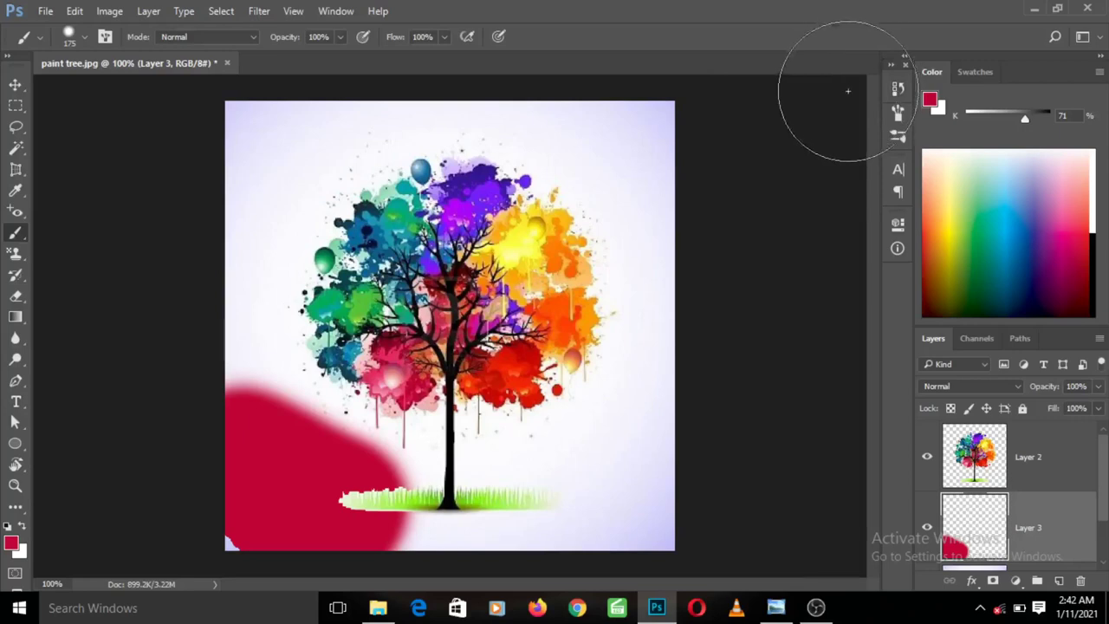
click(897, 90)
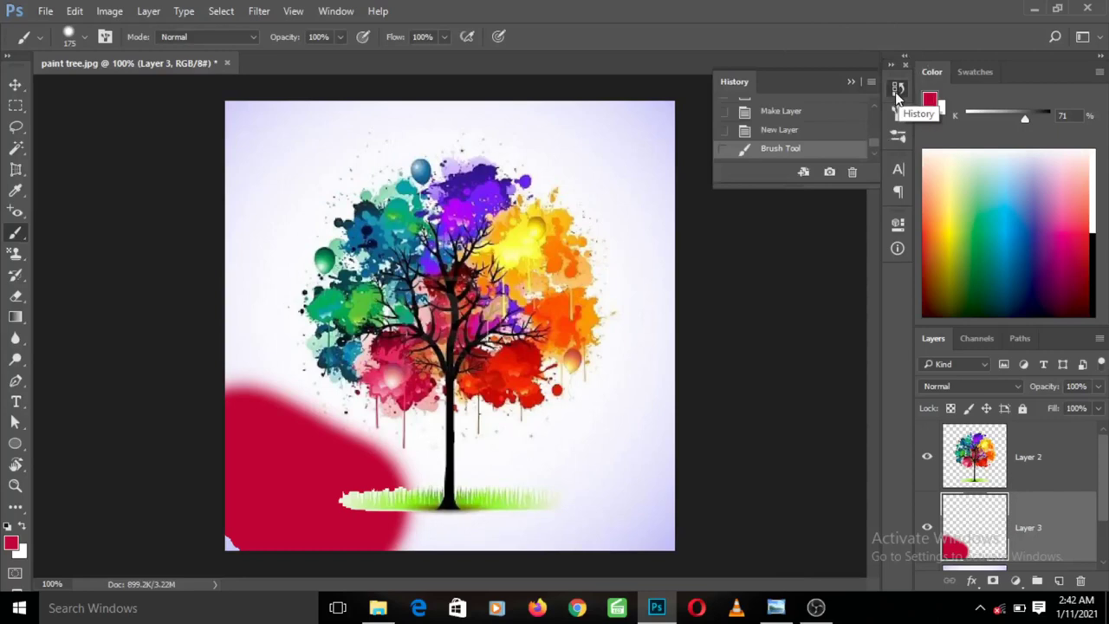
click(897, 90)
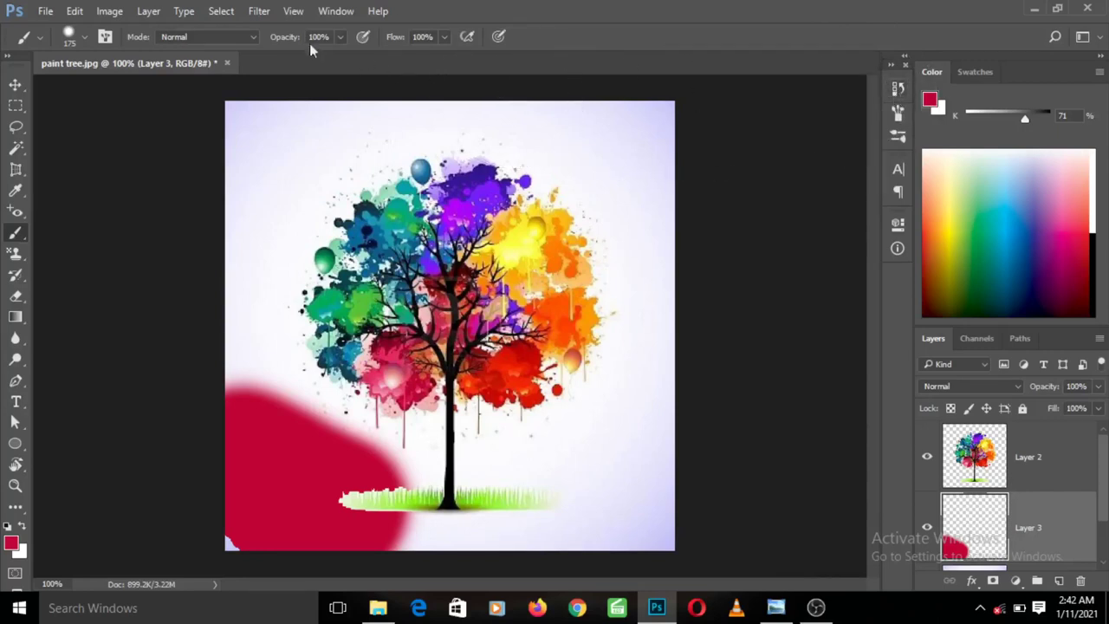
click(328, 12)
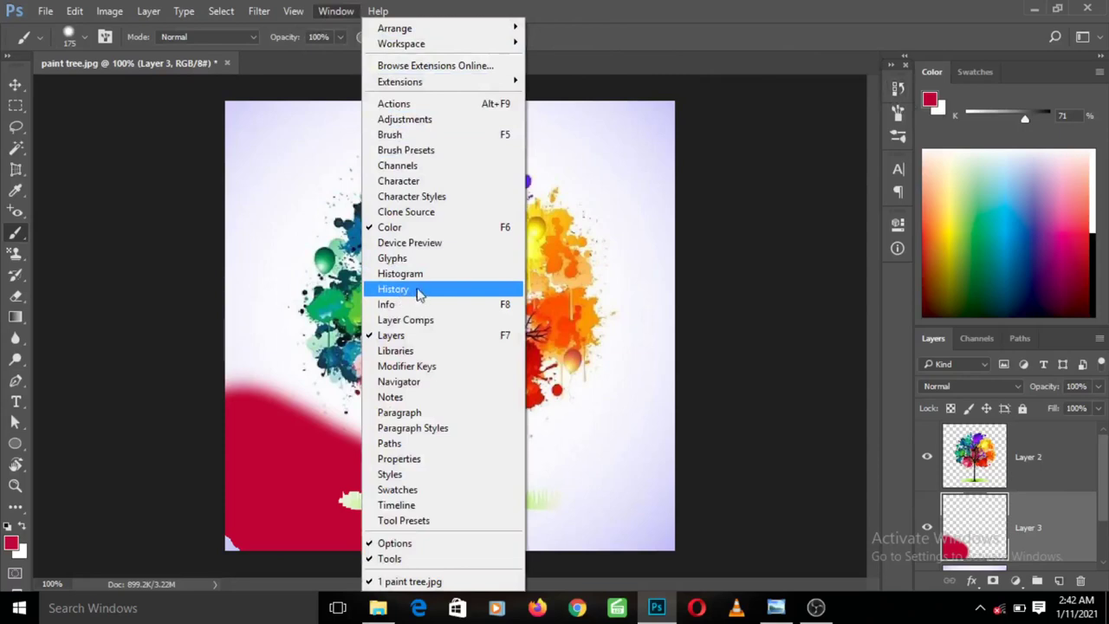
click(260, 247)
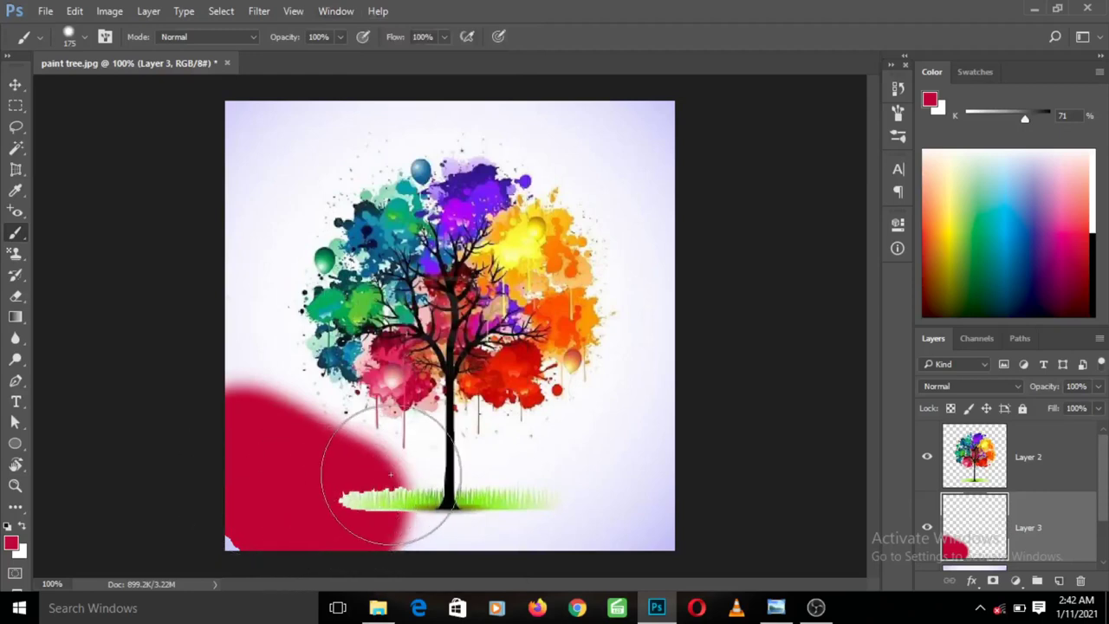
Step: Brush red sampled from the foliage around the tree's base and teal sampled from the foliage along the canvas's lower-right edge
alt+click(520, 355)
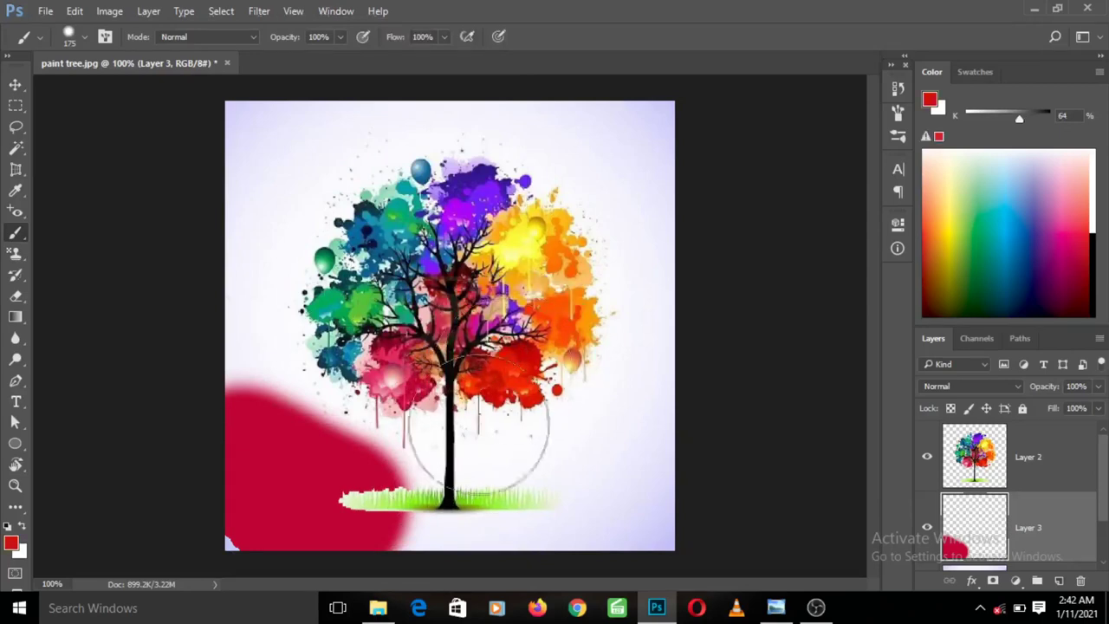
mouse_move(390, 508)
mouse_down()
mouse_move(516, 472)
mouse_move(531, 490)
mouse_move(495, 508)
mouse_up()
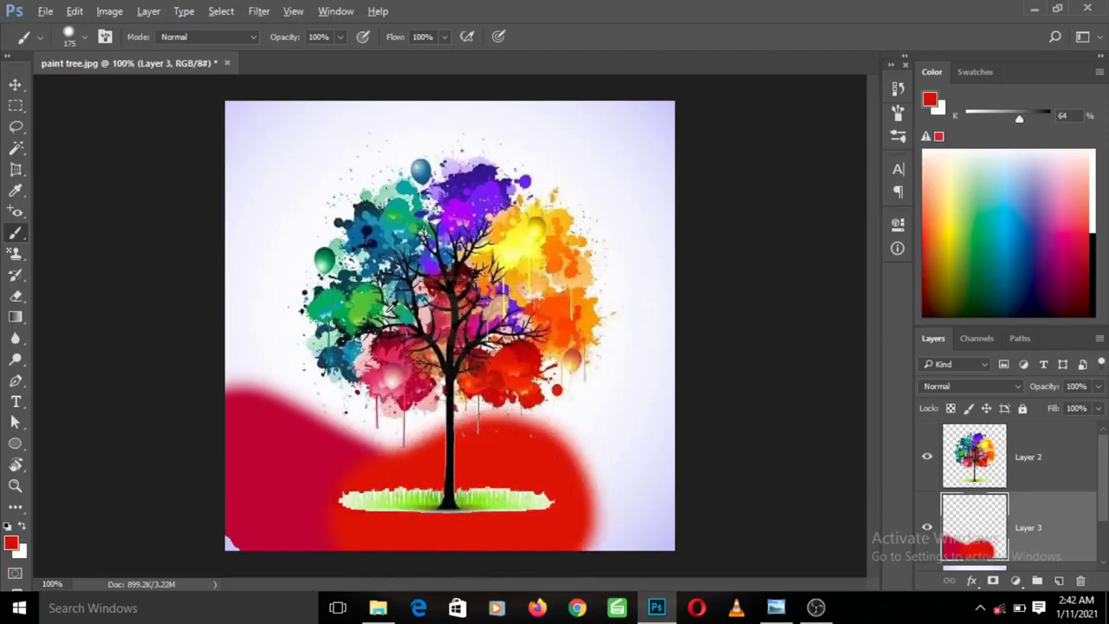
alt+click(396, 217)
mouse_move(658, 355)
mouse_down()
mouse_move(648, 453)
mouse_move(621, 545)
mouse_move(668, 542)
mouse_move(569, 563)
mouse_up()
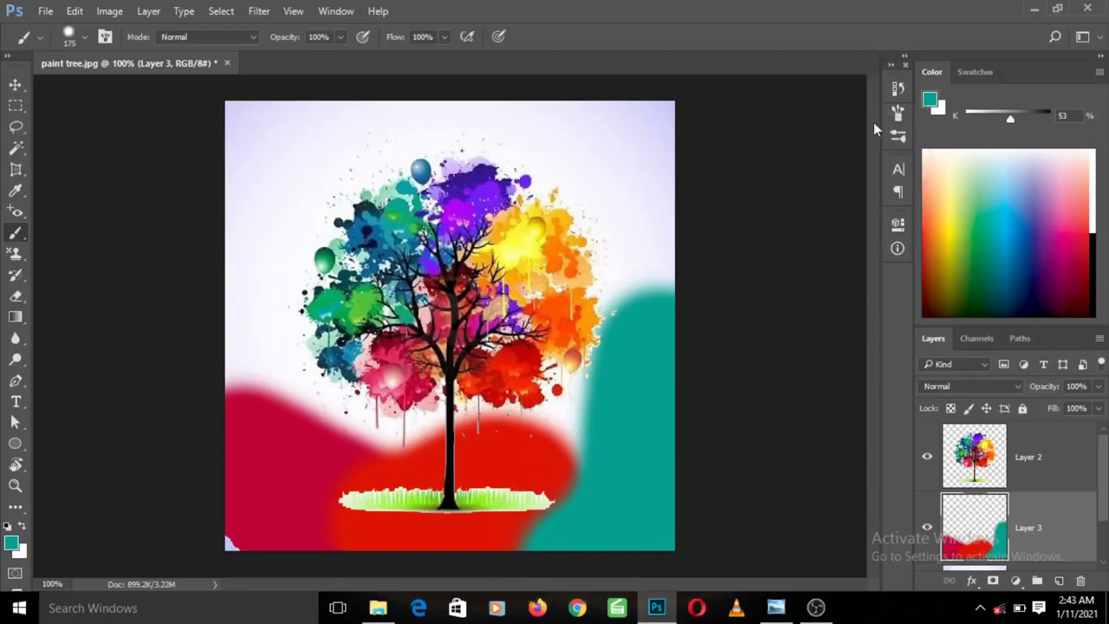
Step: Set the crimson brush stroke's history state as source and remove the red and teal paint with the History Brush
click(895, 91)
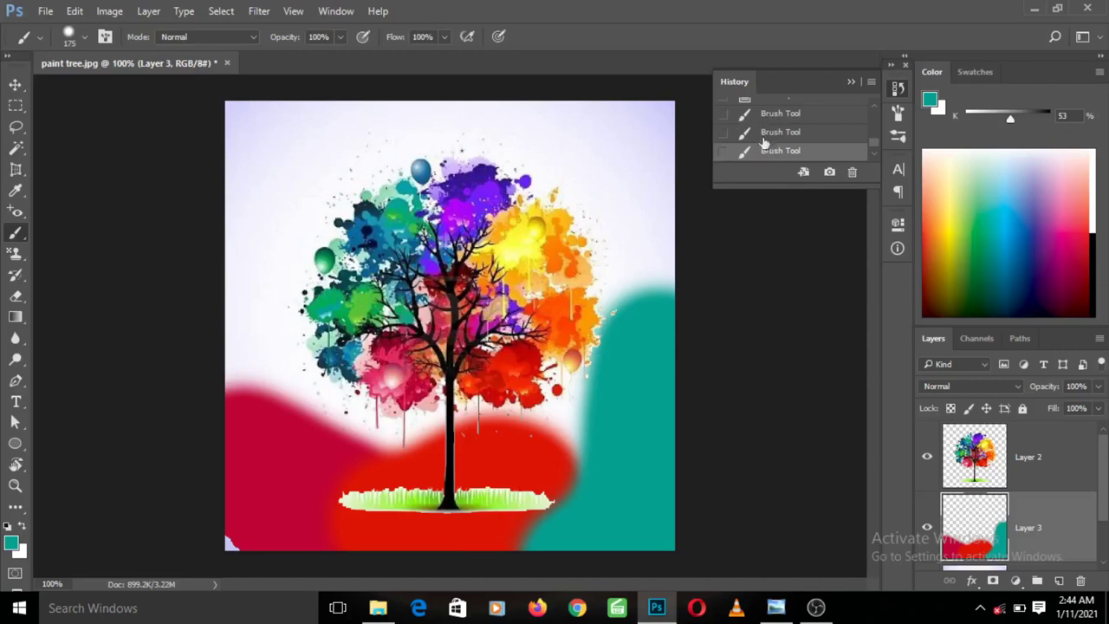
click(723, 116)
click(15, 274)
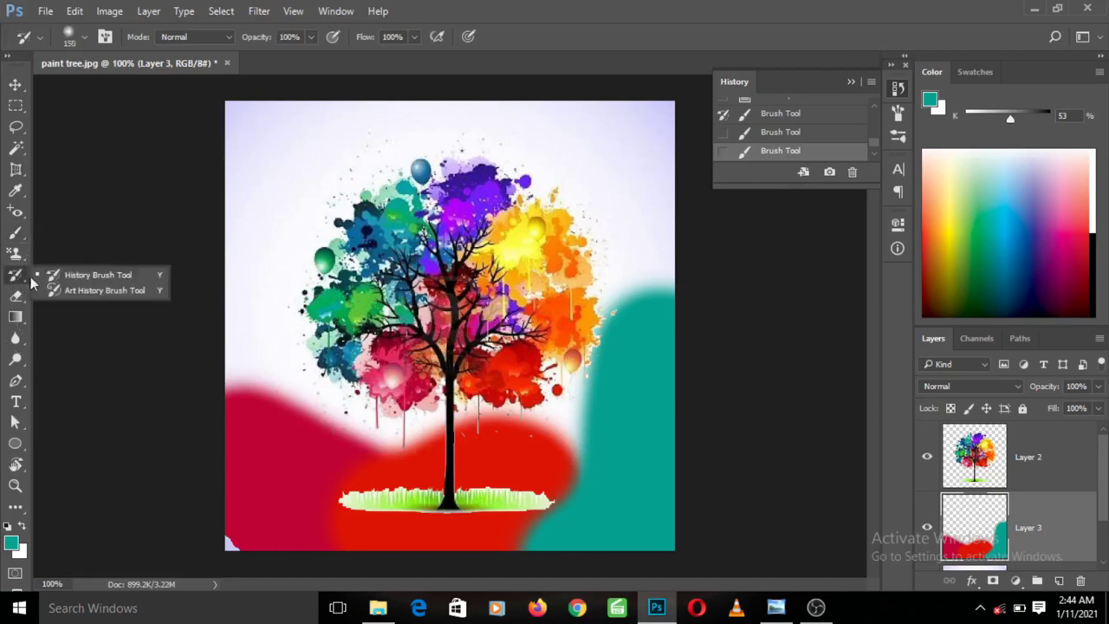
click(83, 276)
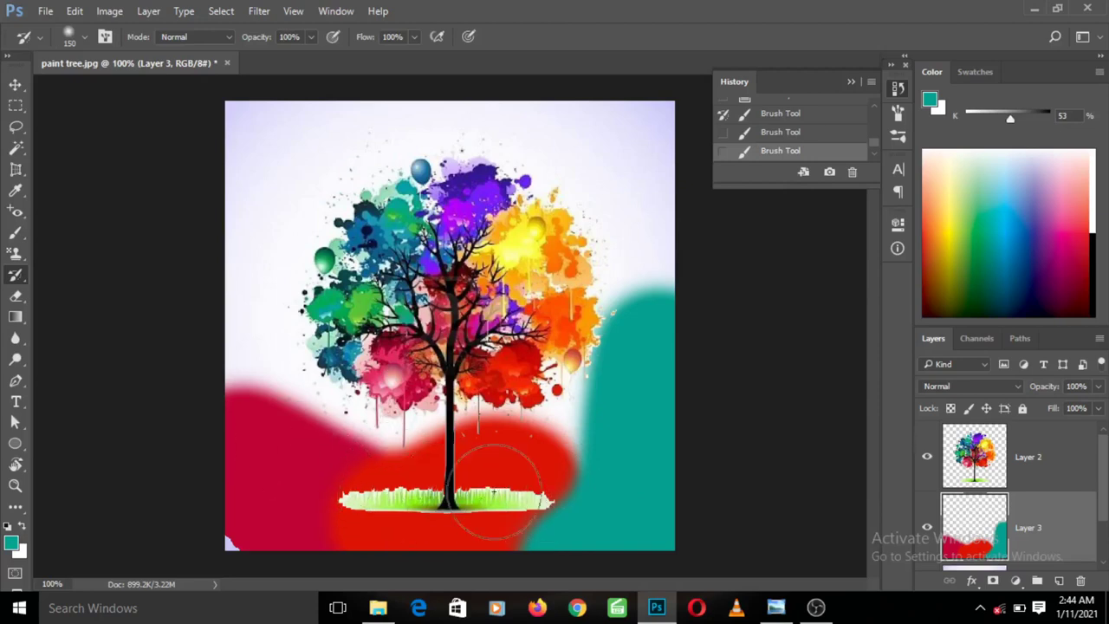
mouse_move(507, 485)
mouse_down()
mouse_move(423, 498)
mouse_move(346, 491)
mouse_move(433, 580)
mouse_move(383, 518)
mouse_move(500, 441)
mouse_move(601, 485)
mouse_move(616, 367)
mouse_move(676, 487)
mouse_move(381, 536)
mouse_up()
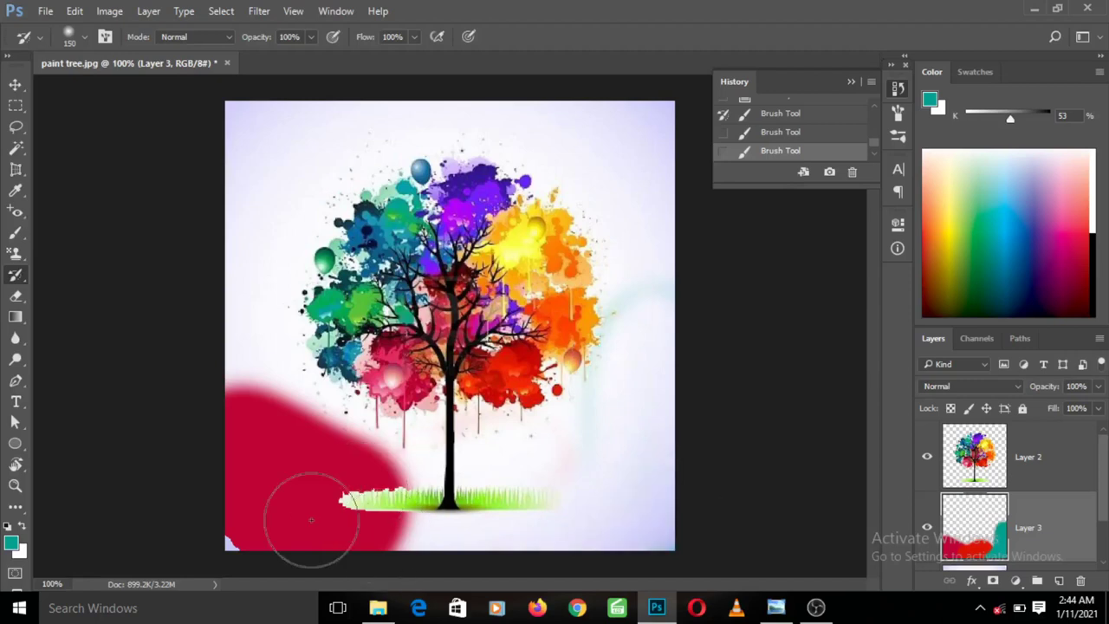
click(311, 519)
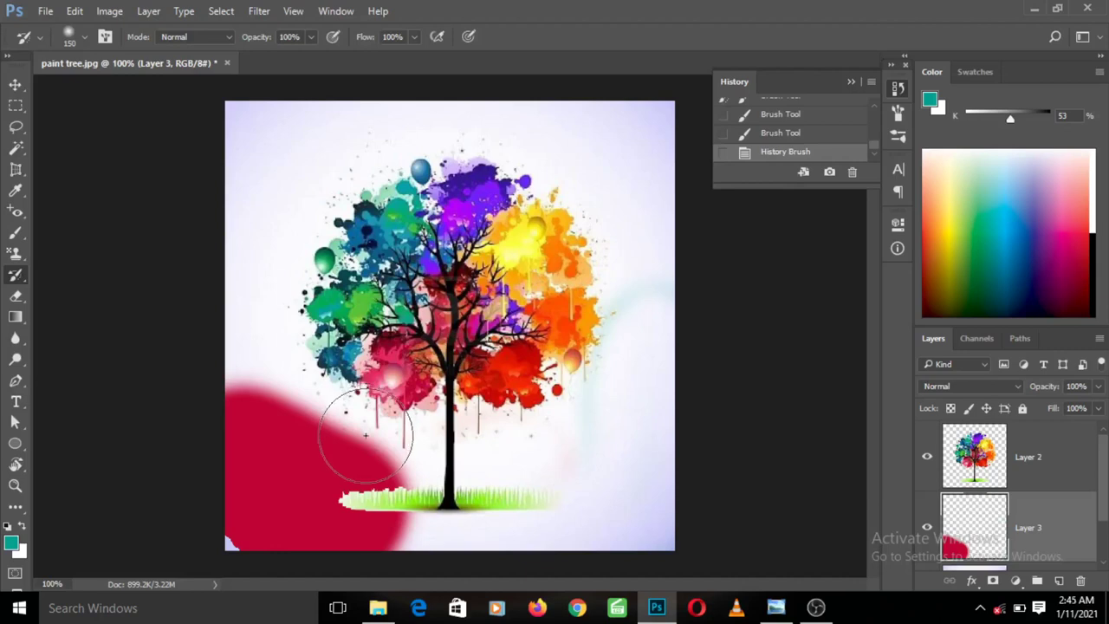
drag(366, 436, 308, 454)
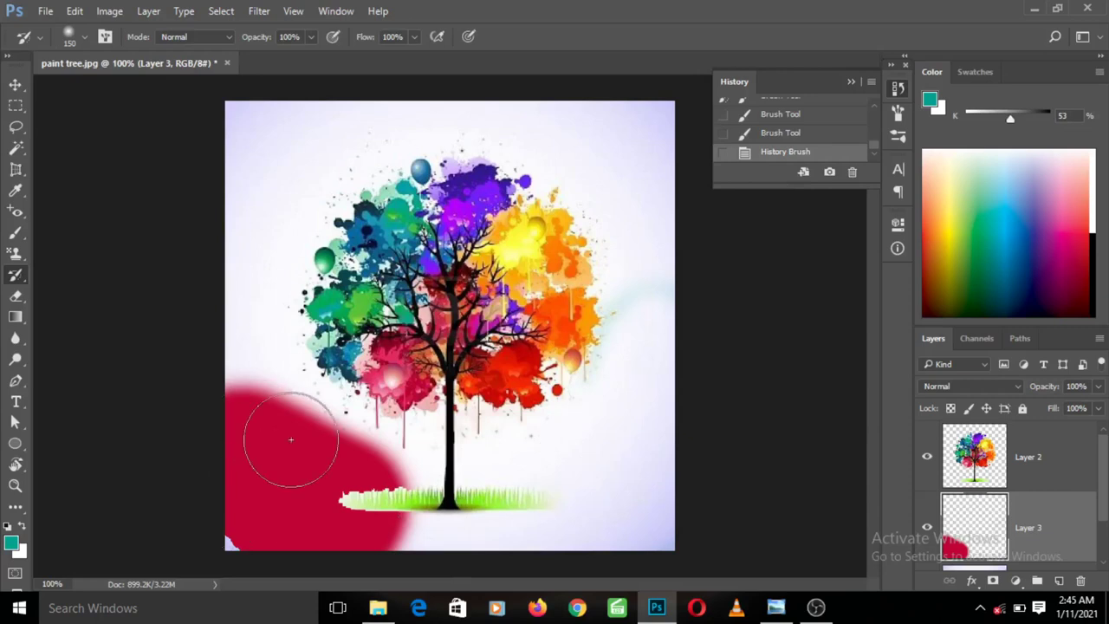
drag(291, 439, 300, 461)
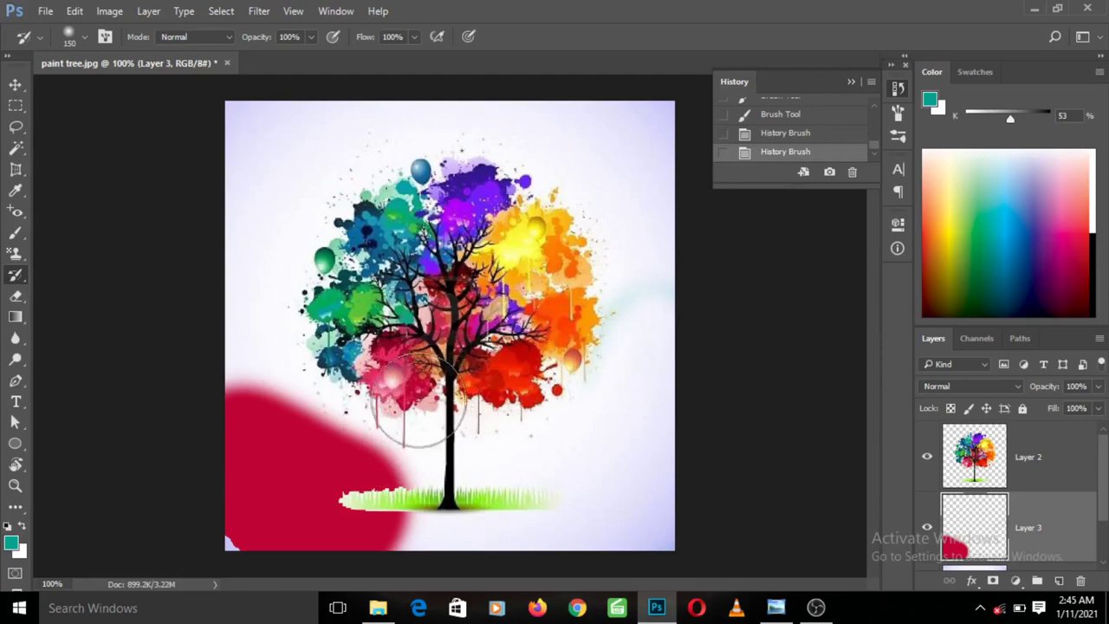
Step: Choose the Eraser Tool with the round 175 px brush at 59% hardness
click(21, 299)
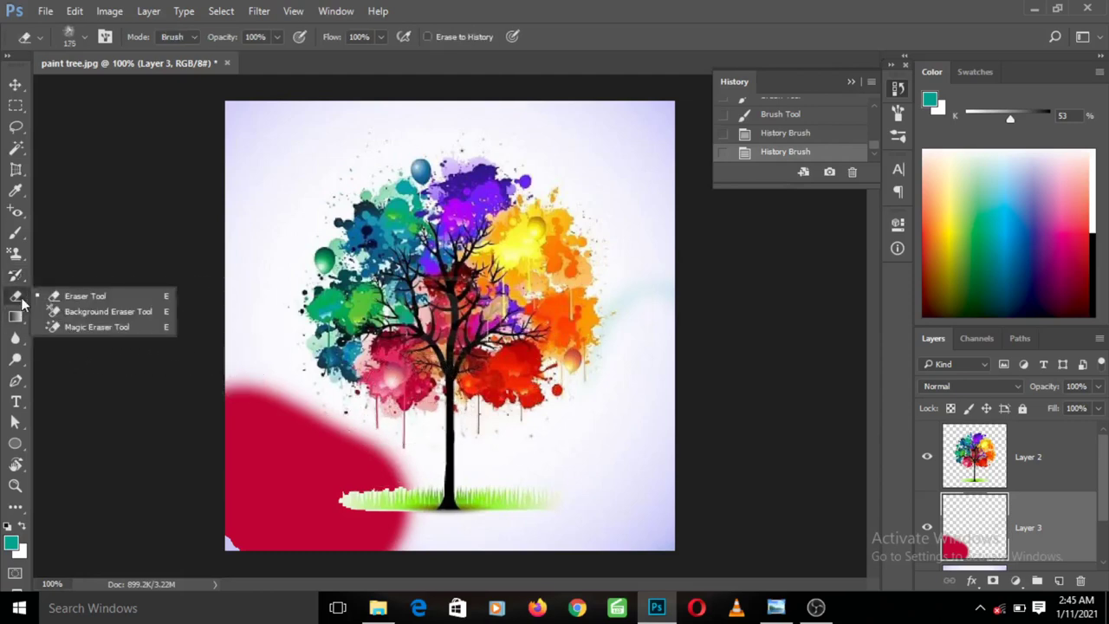
click(85, 294)
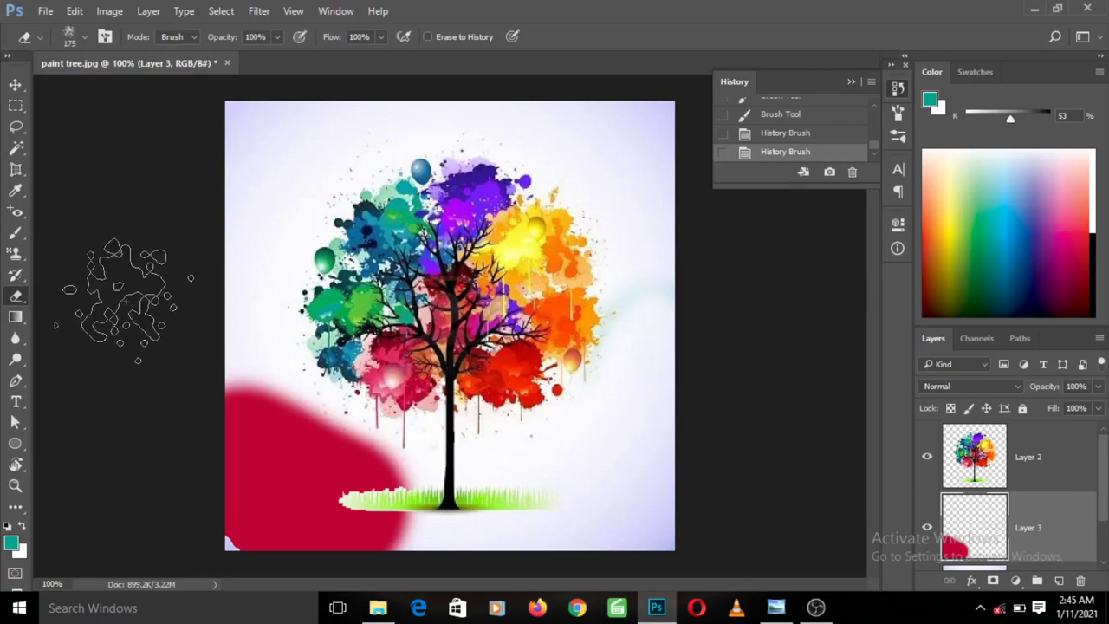
click(85, 38)
click(60, 161)
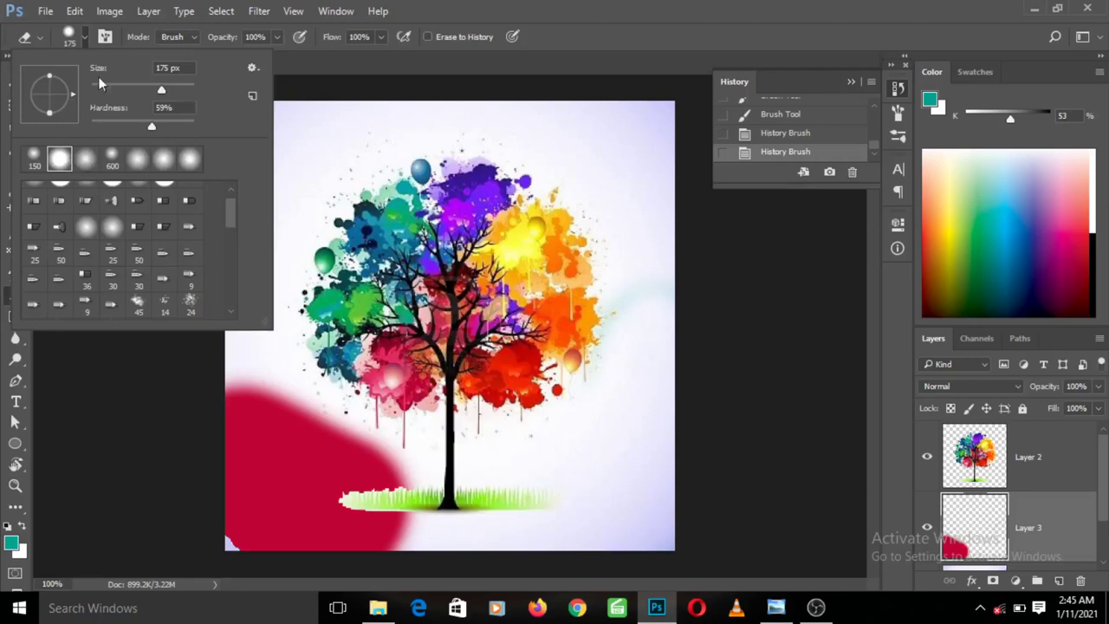
click(86, 40)
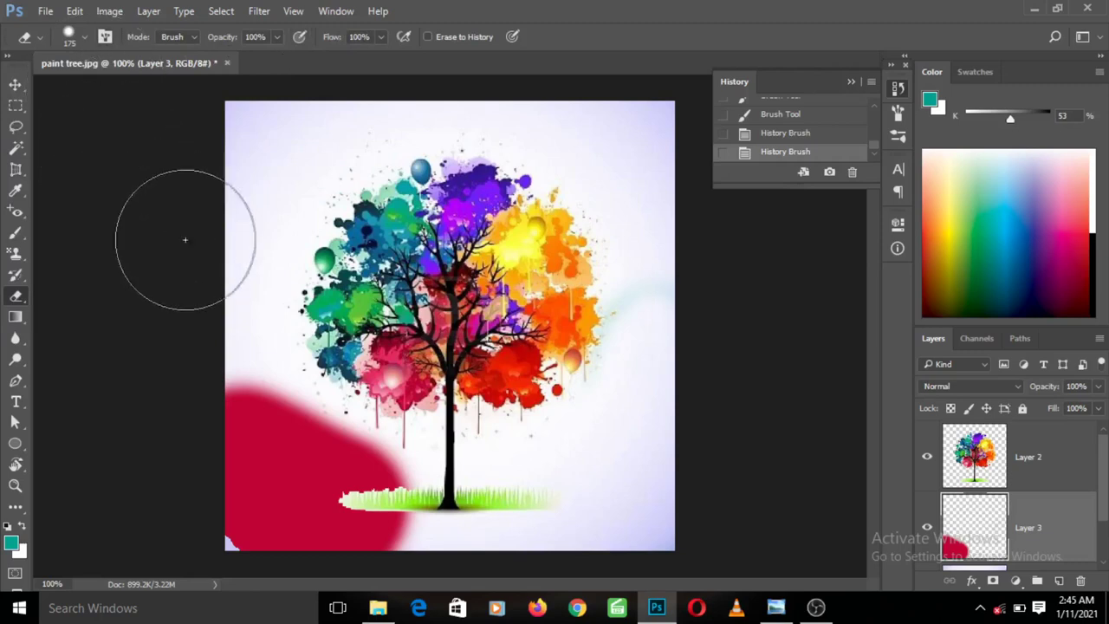
Step: Erase most of the crimson paint on Layer 3 around the grass and make Layer 2 the active layer
mouse_move(376, 501)
mouse_down()
mouse_move(328, 514)
mouse_move(341, 466)
mouse_move(275, 506)
mouse_up()
click(1033, 462)
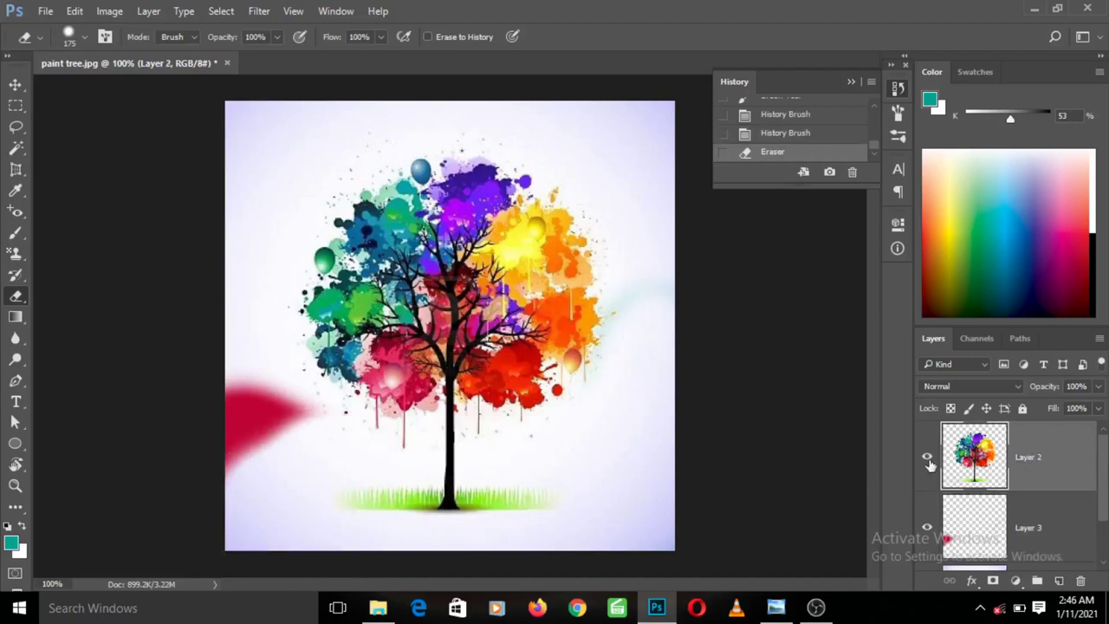
Step: Try erasing the red and orange foliage on Layer 2 with an 80 px eraser and undo the stroke
key(bracketleft)
key(bracketleft)
key(bracketleft)
key(bracketleft)
key(bracketleft)
mouse_move(527, 378)
mouse_down()
mouse_move(498, 388)
mouse_move(504, 371)
mouse_move(557, 364)
mouse_move(586, 333)
mouse_move(505, 371)
mouse_move(496, 387)
mouse_move(507, 354)
mouse_move(574, 324)
mouse_up()
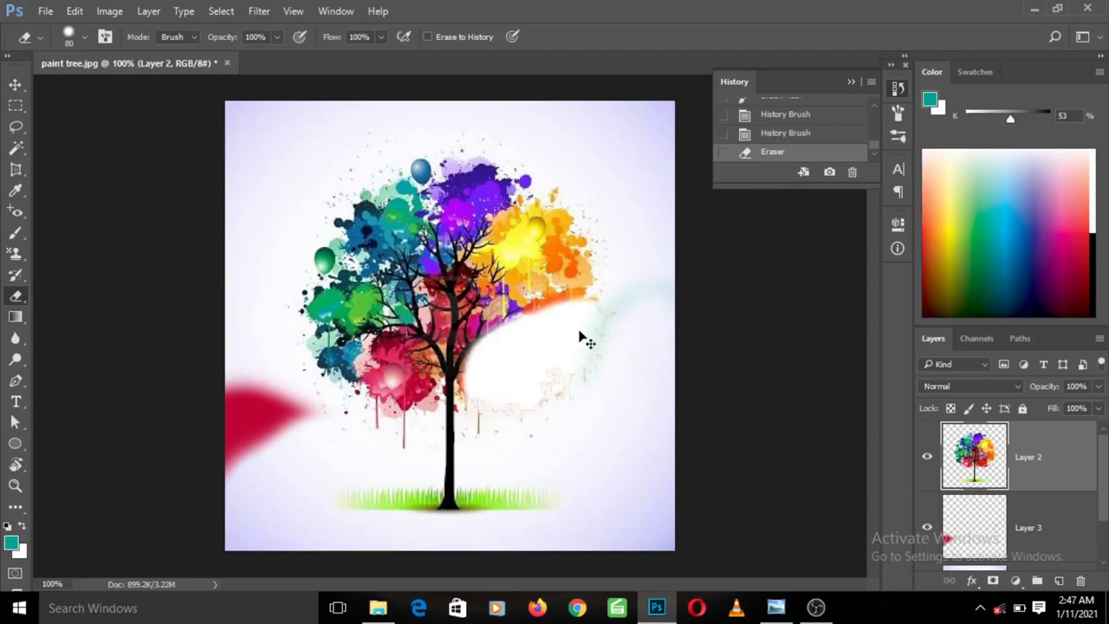
key(ctrl+z)
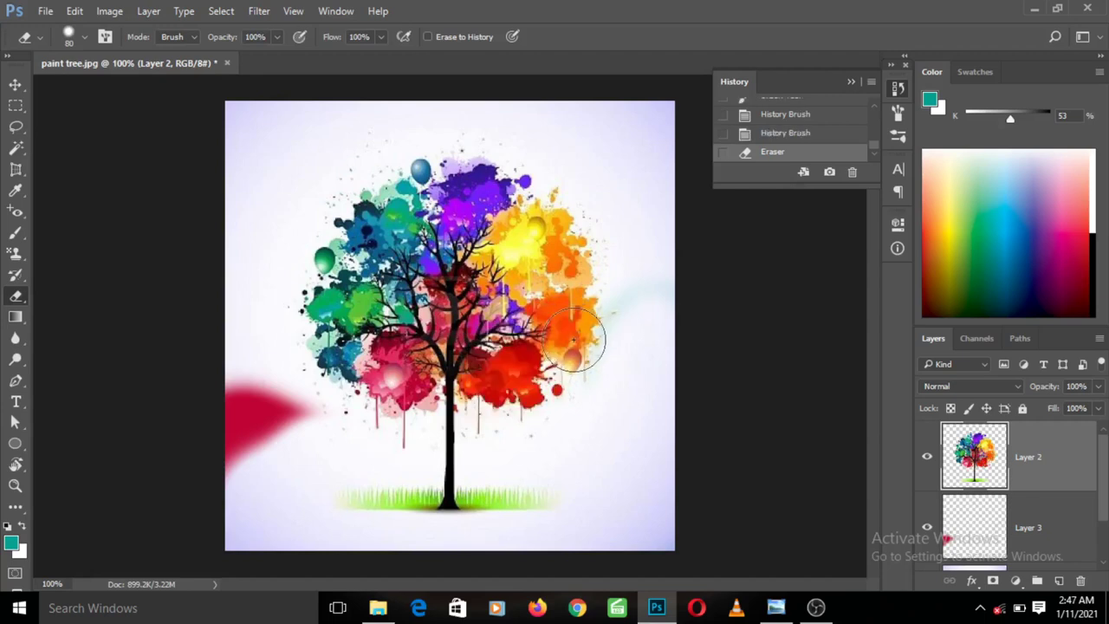
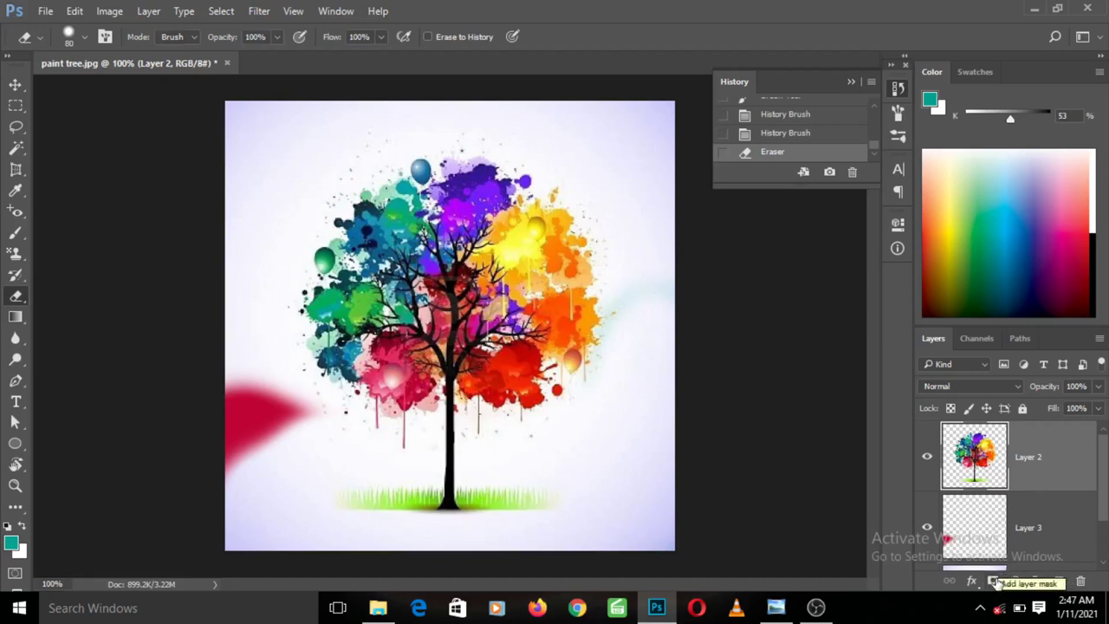
Step: Add a layer mask to Layer 2 and leave the mask active with black as the foreground colour
click(993, 581)
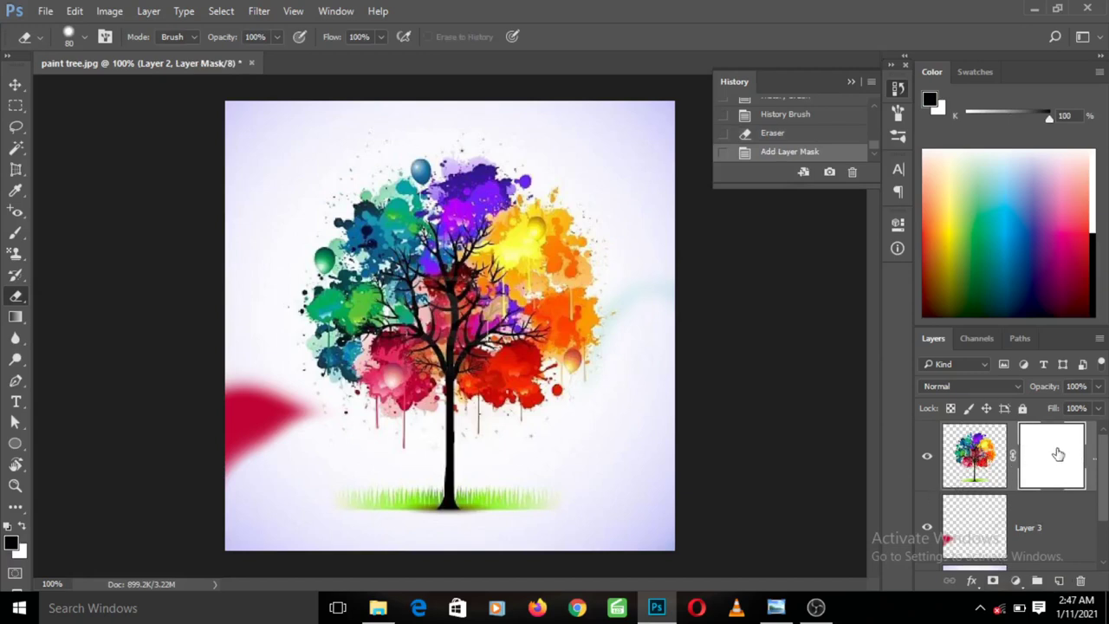
click(994, 468)
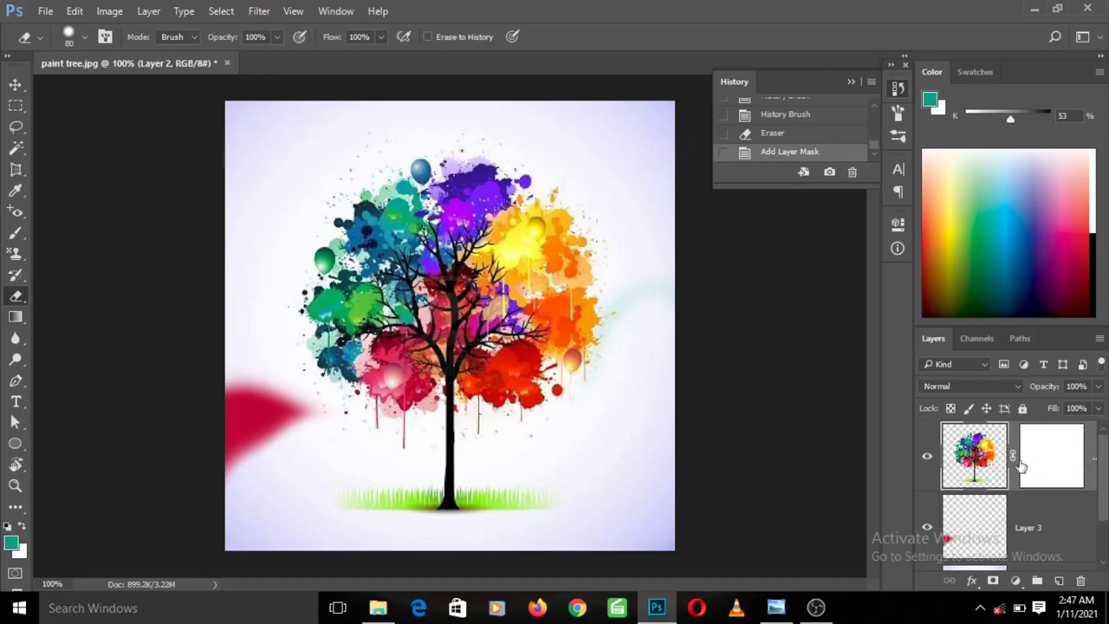
click(1051, 459)
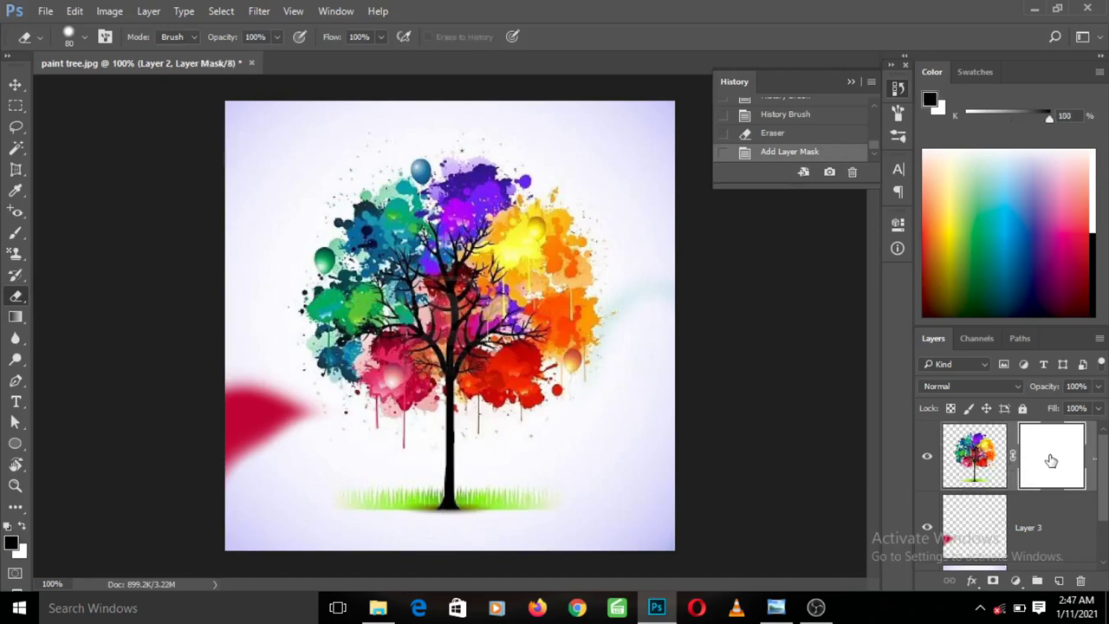
click(990, 468)
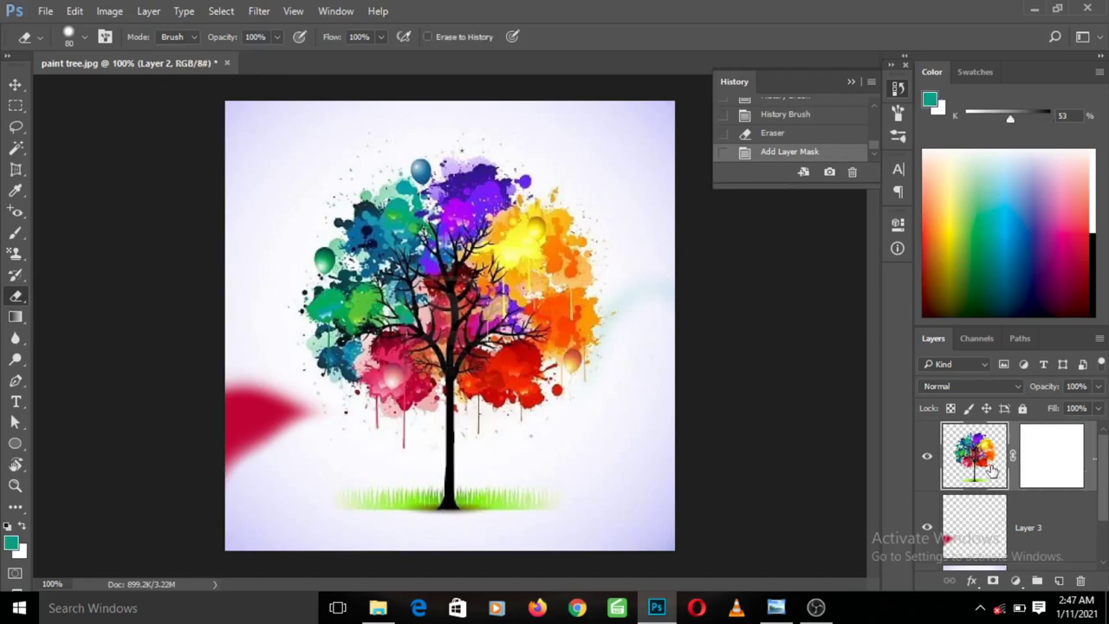
click(1052, 461)
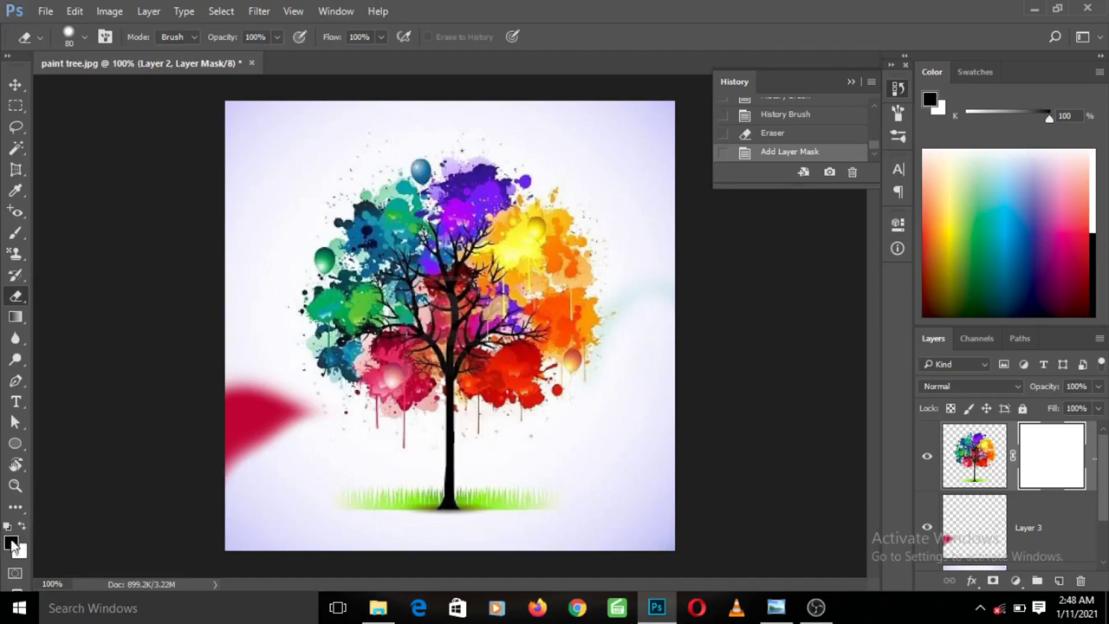
click(22, 526)
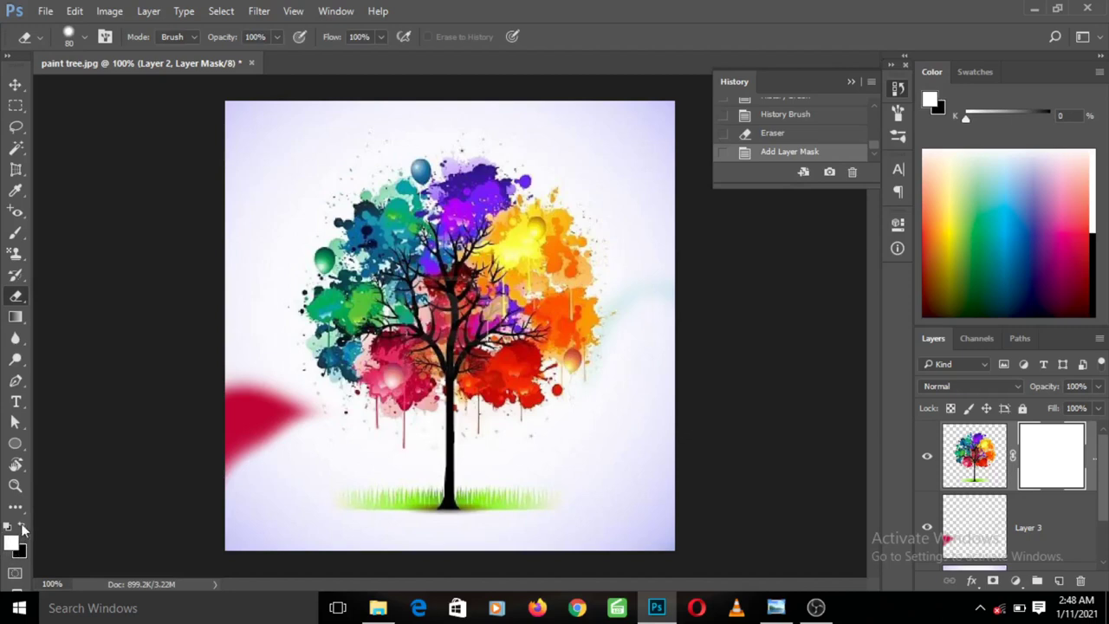
click(22, 527)
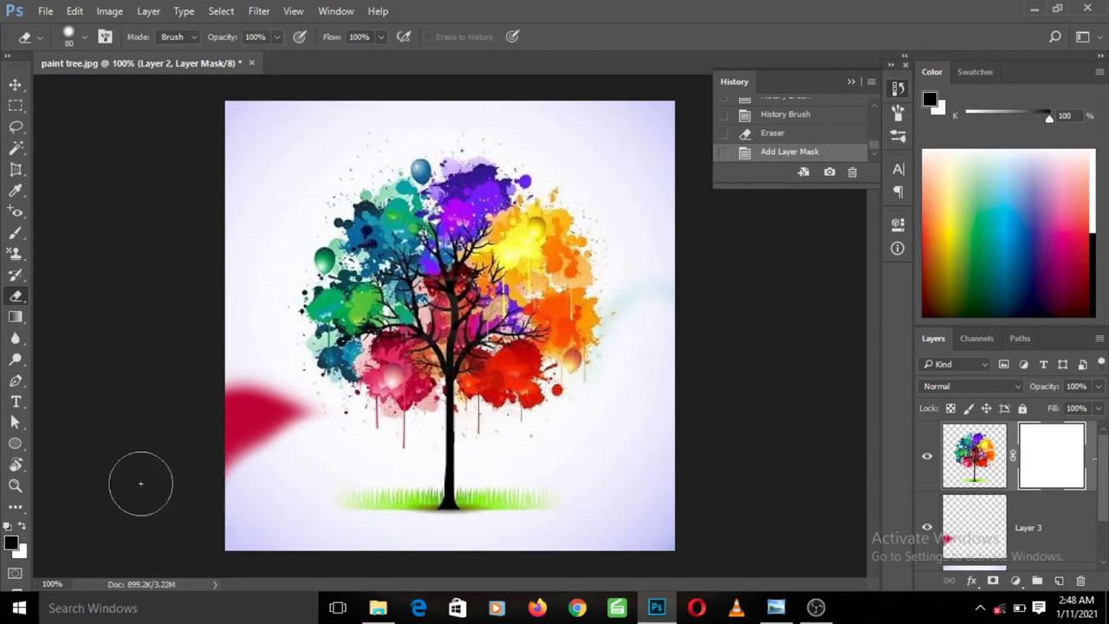
Step: Hide the red and orange foliage right of the trunk by brushing black on Layer 2's mask with a soft 175 px brush at 0% hardness
click(15, 234)
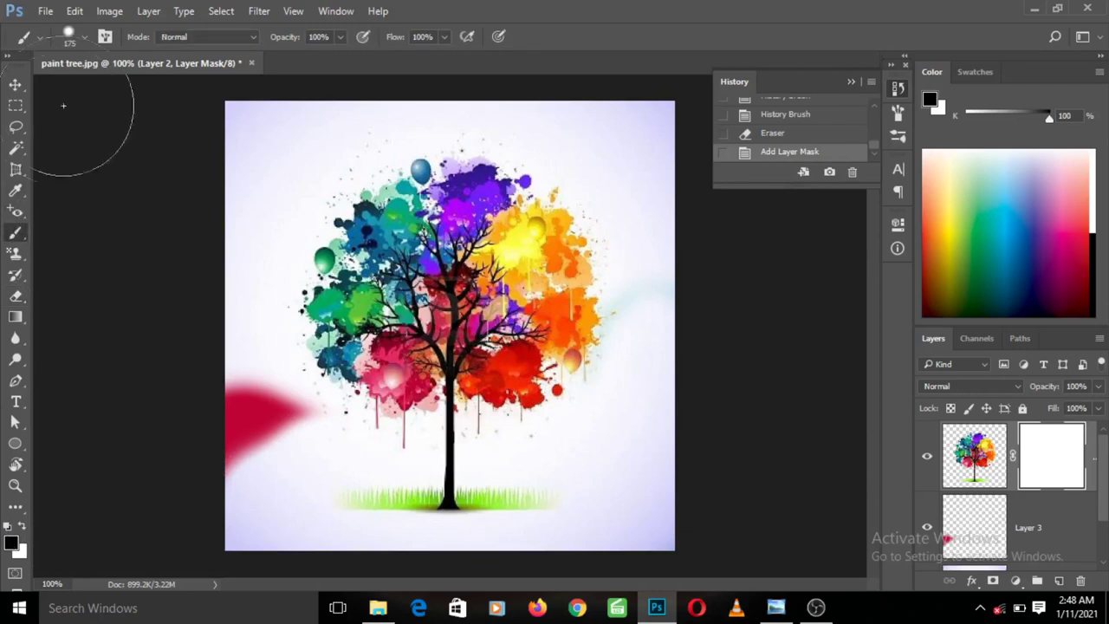
click(84, 36)
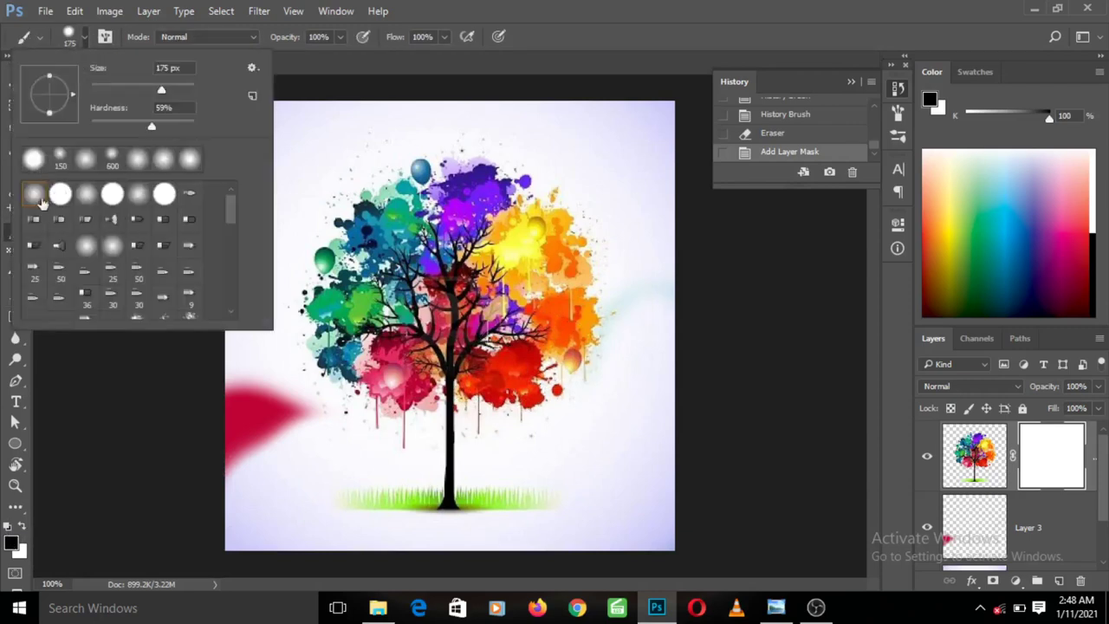
click(33, 196)
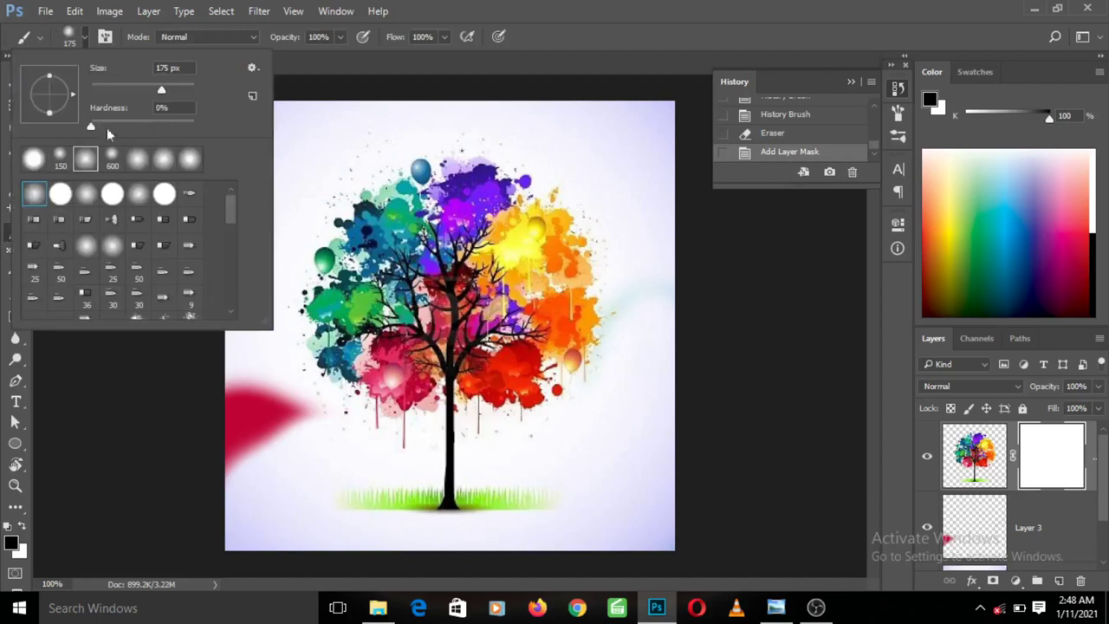
click(82, 42)
click(81, 42)
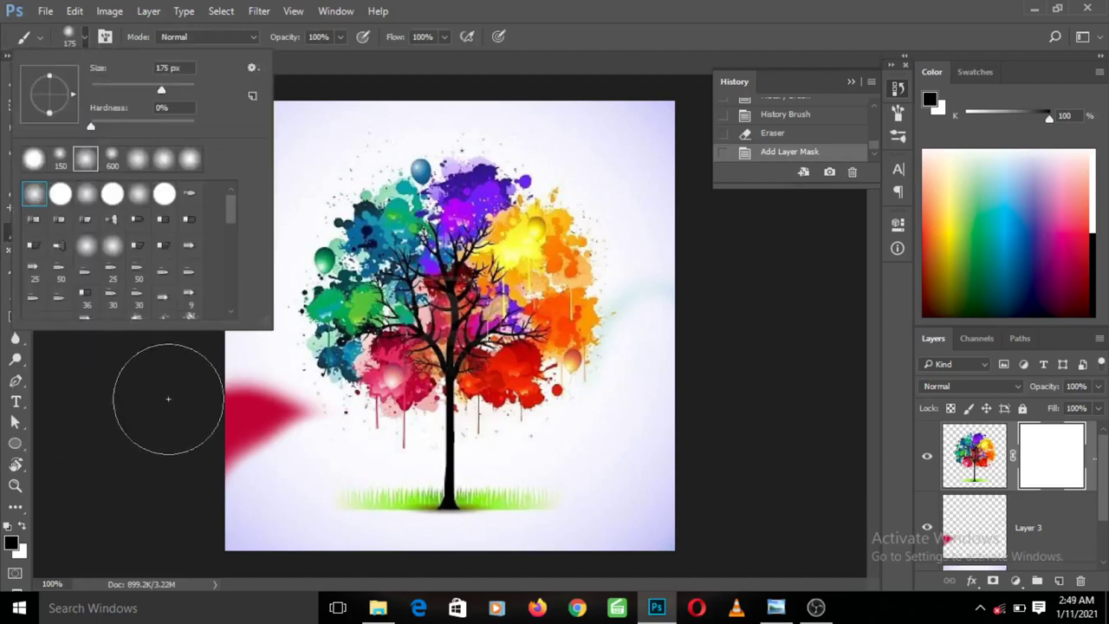
click(136, 426)
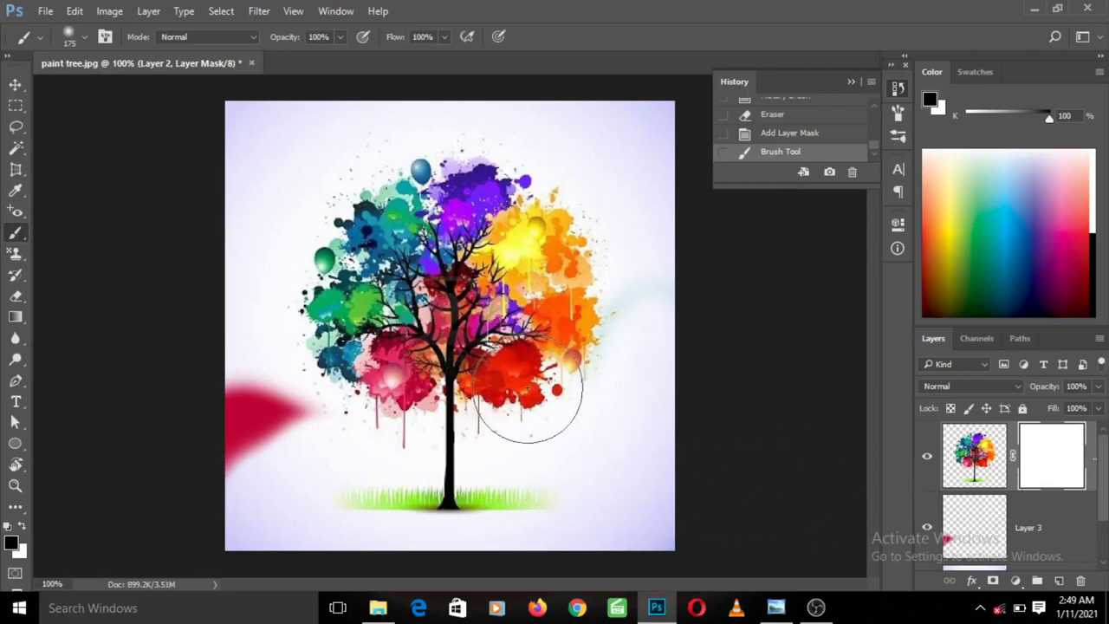
mouse_move(505, 367)
mouse_down()
mouse_move(524, 382)
mouse_move(570, 371)
mouse_move(516, 404)
mouse_move(589, 358)
mouse_move(585, 381)
mouse_move(529, 395)
mouse_move(554, 367)
mouse_move(595, 361)
mouse_move(562, 389)
mouse_move(539, 401)
mouse_move(594, 347)
mouse_move(589, 367)
mouse_up()
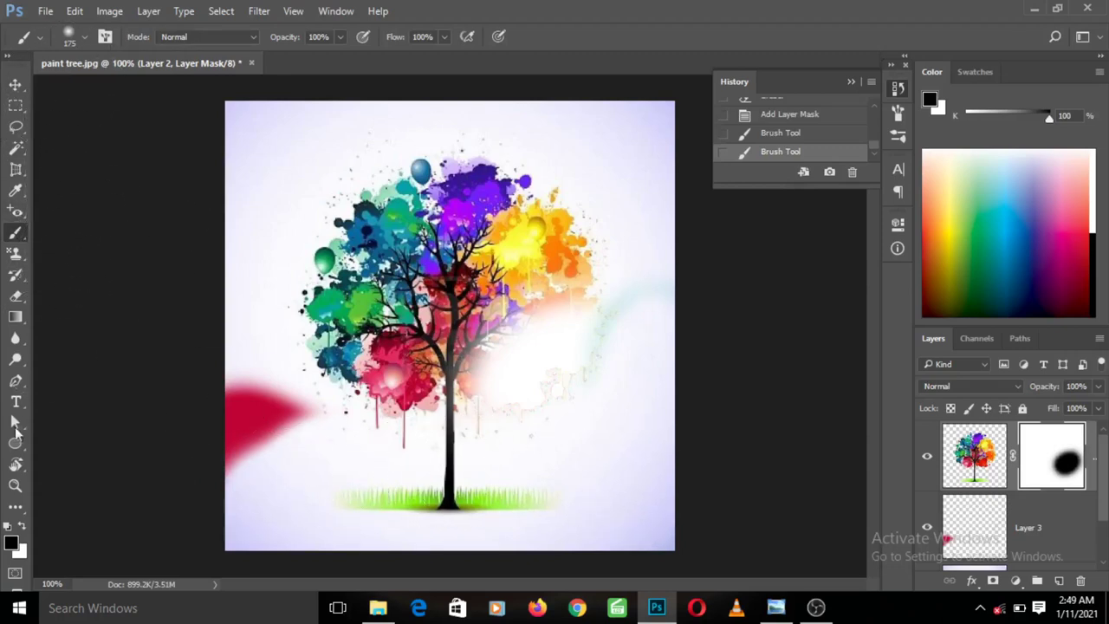
Step: Restore the hidden foliage by brushing white (#ffffff) on Layer 2's mask with a 100 px brush
click(22, 528)
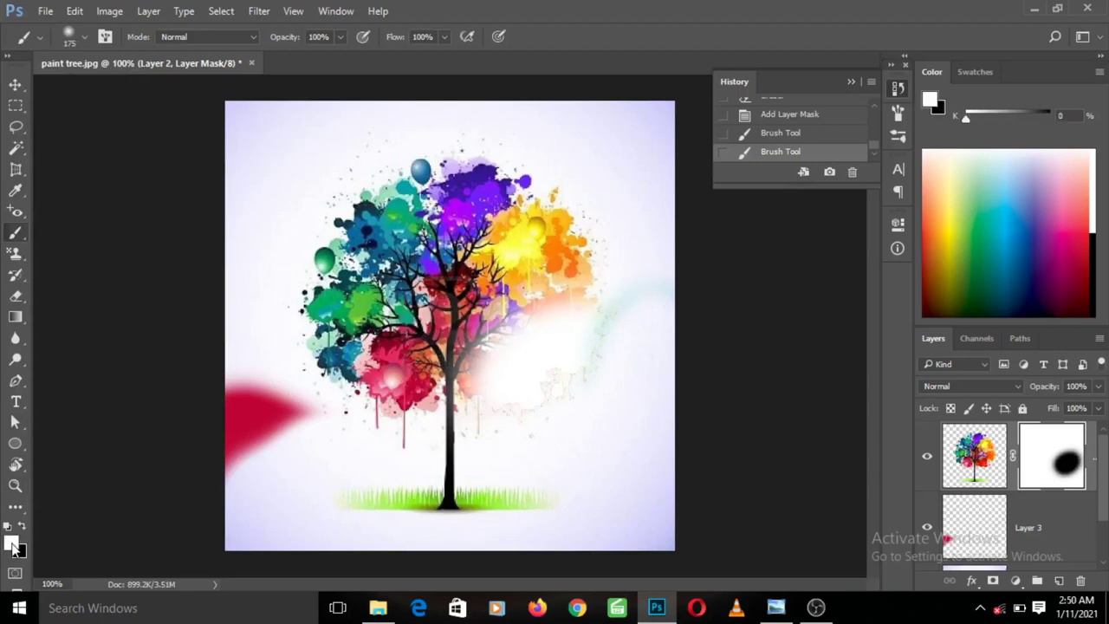
click(12, 543)
click(705, 252)
drag(674, 224, 641, 168)
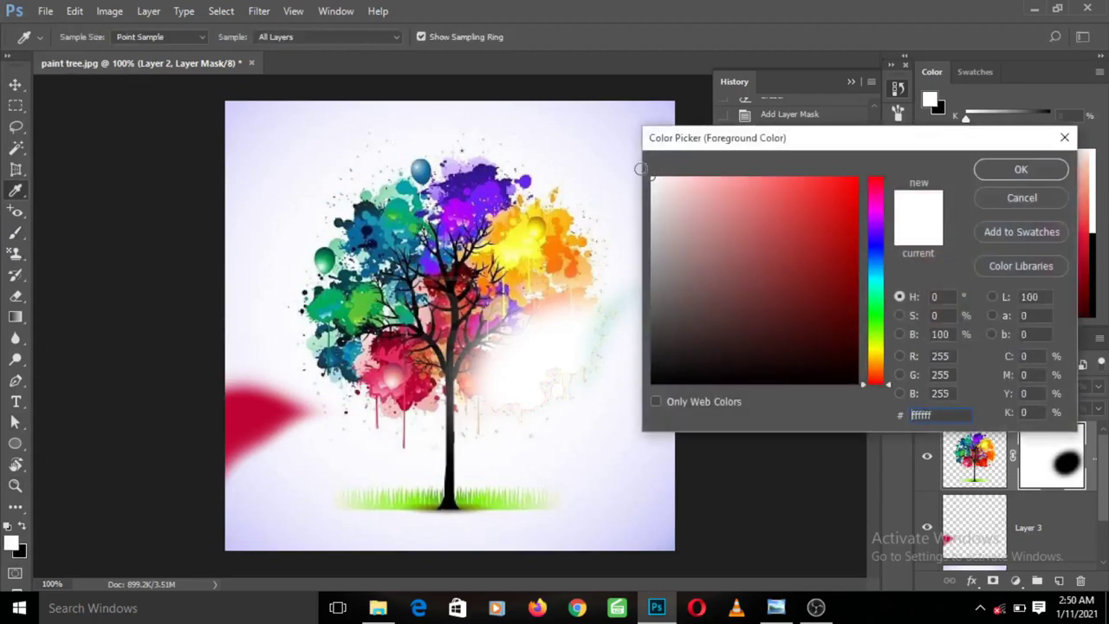
click(994, 173)
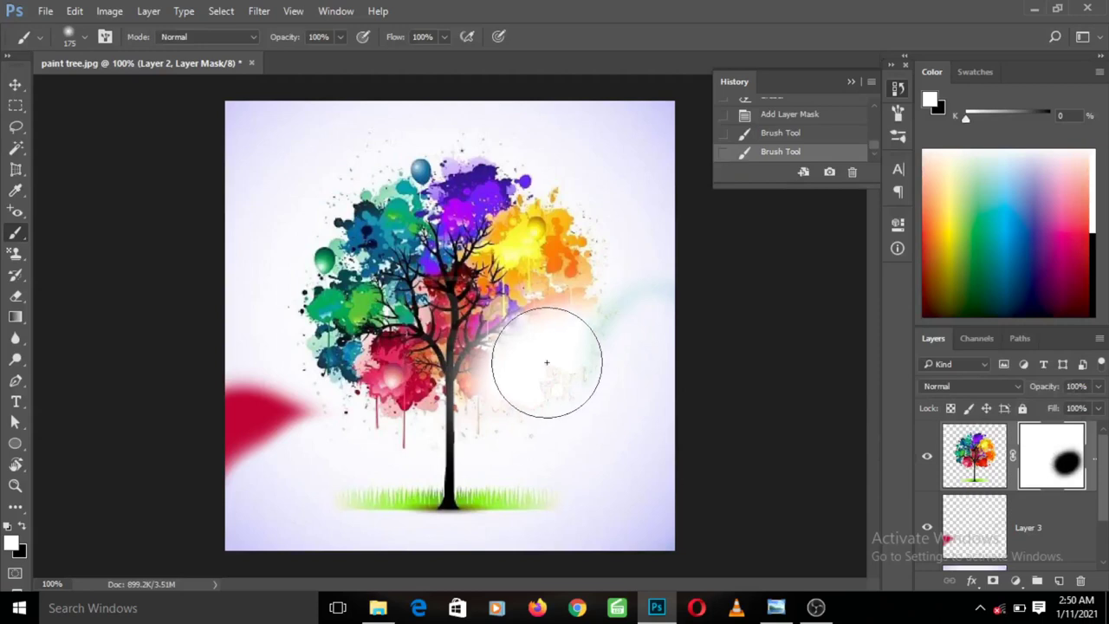
key(bracketleft)
key(bracketleft)
key(bracketleft)
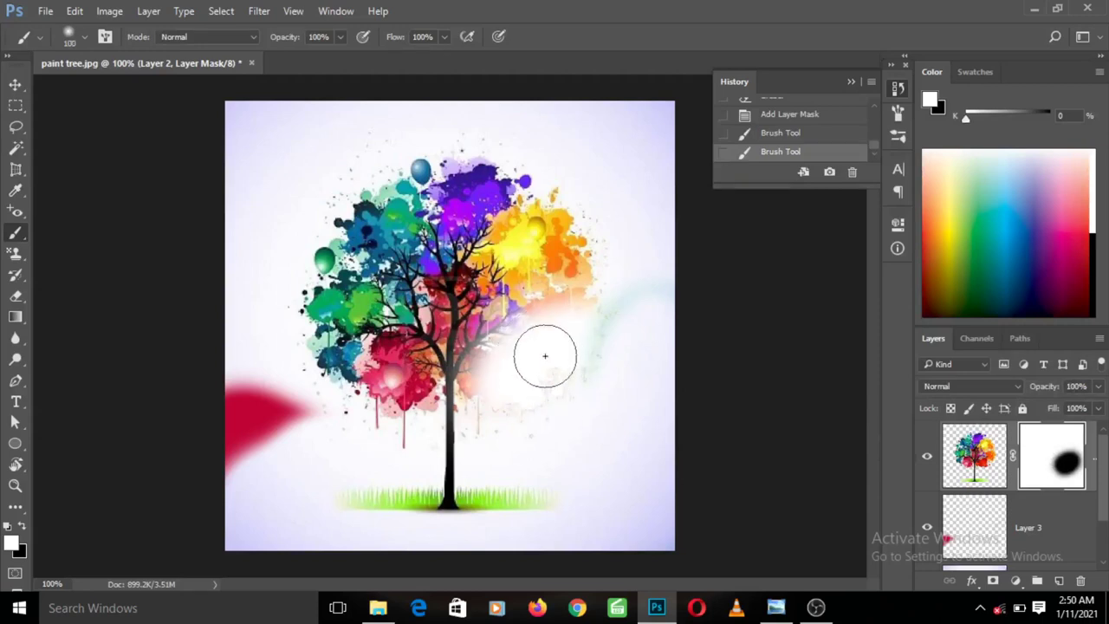
mouse_move(530, 352)
mouse_down()
mouse_move(563, 325)
mouse_move(570, 356)
mouse_move(510, 383)
mouse_move(489, 368)
mouse_move(505, 359)
mouse_move(490, 391)
mouse_move(496, 409)
mouse_move(509, 407)
mouse_move(524, 342)
mouse_move(572, 310)
mouse_move(583, 314)
mouse_move(559, 386)
mouse_move(540, 407)
mouse_move(503, 413)
mouse_move(490, 394)
mouse_move(524, 329)
mouse_move(576, 293)
mouse_move(561, 360)
mouse_up()
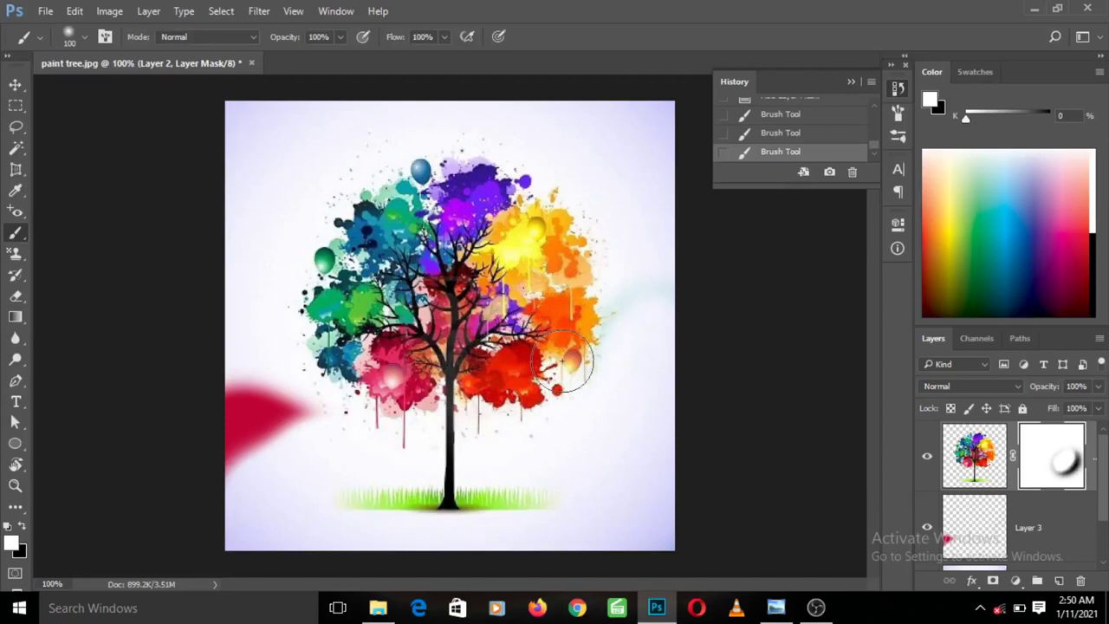
key(super+e)
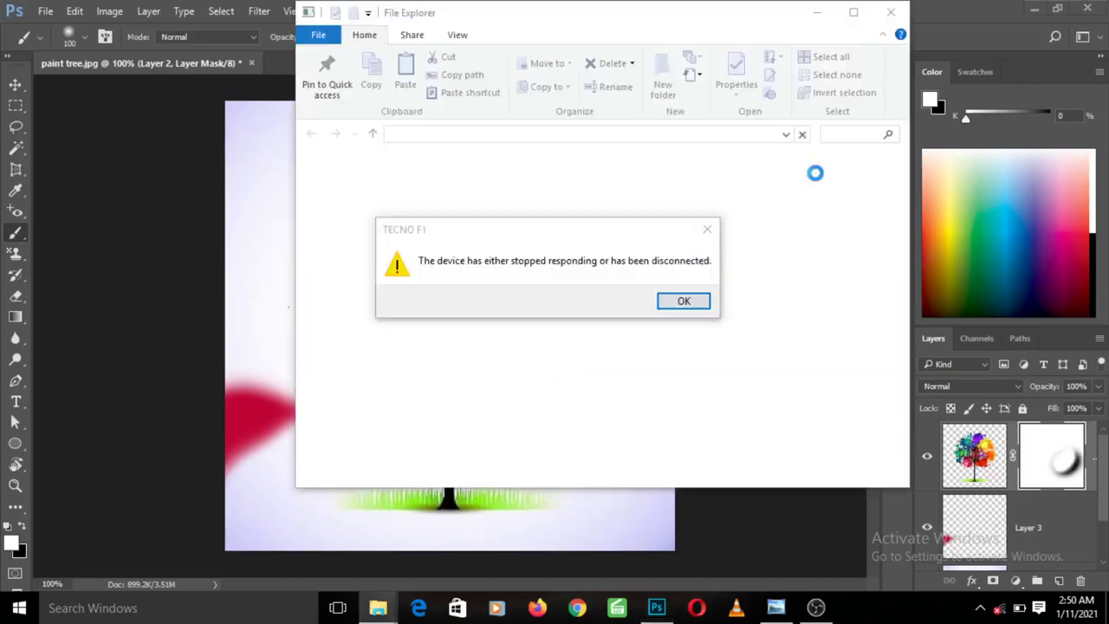
click(668, 303)
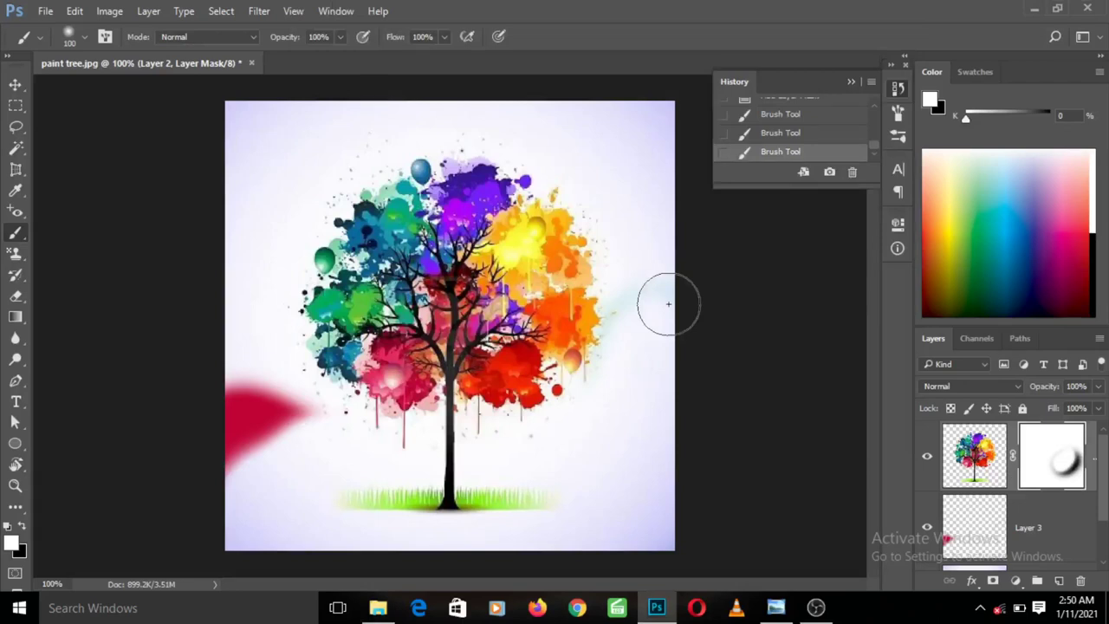
drag(652, 301, 587, 326)
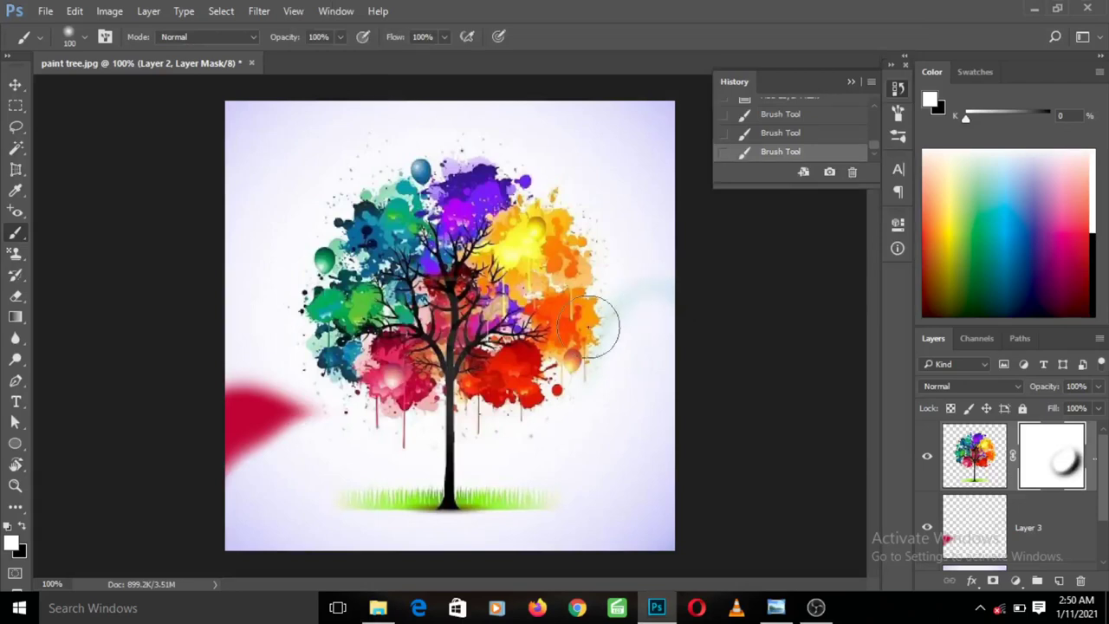